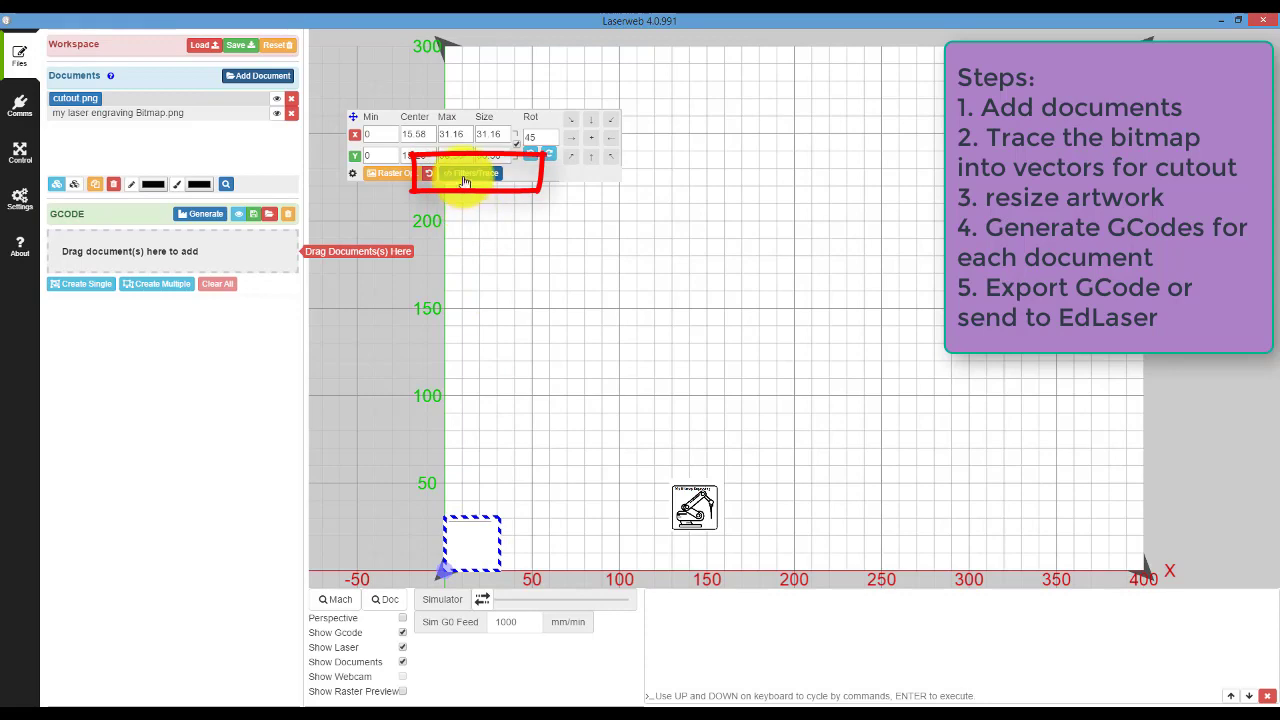
Trace the cutout.png bitmap with the default trace settings, create a vector from it and close the image editor
left_click(464, 175)
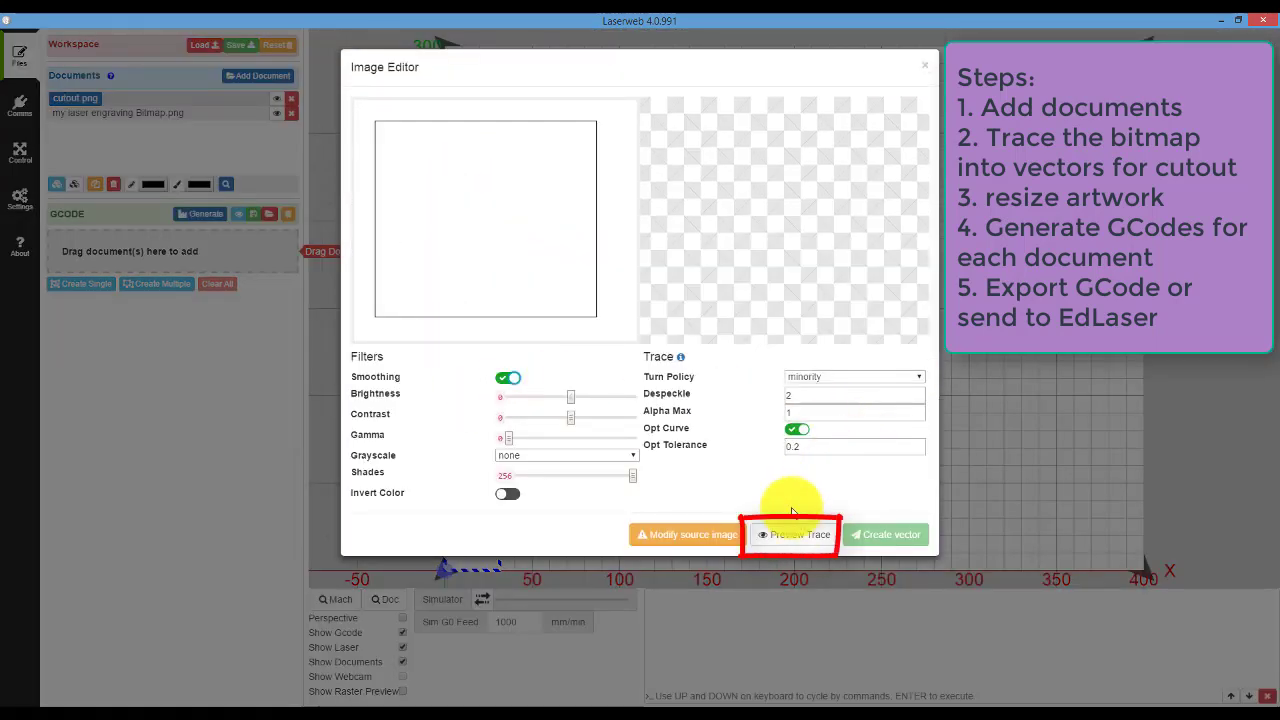
left_click(816, 537)
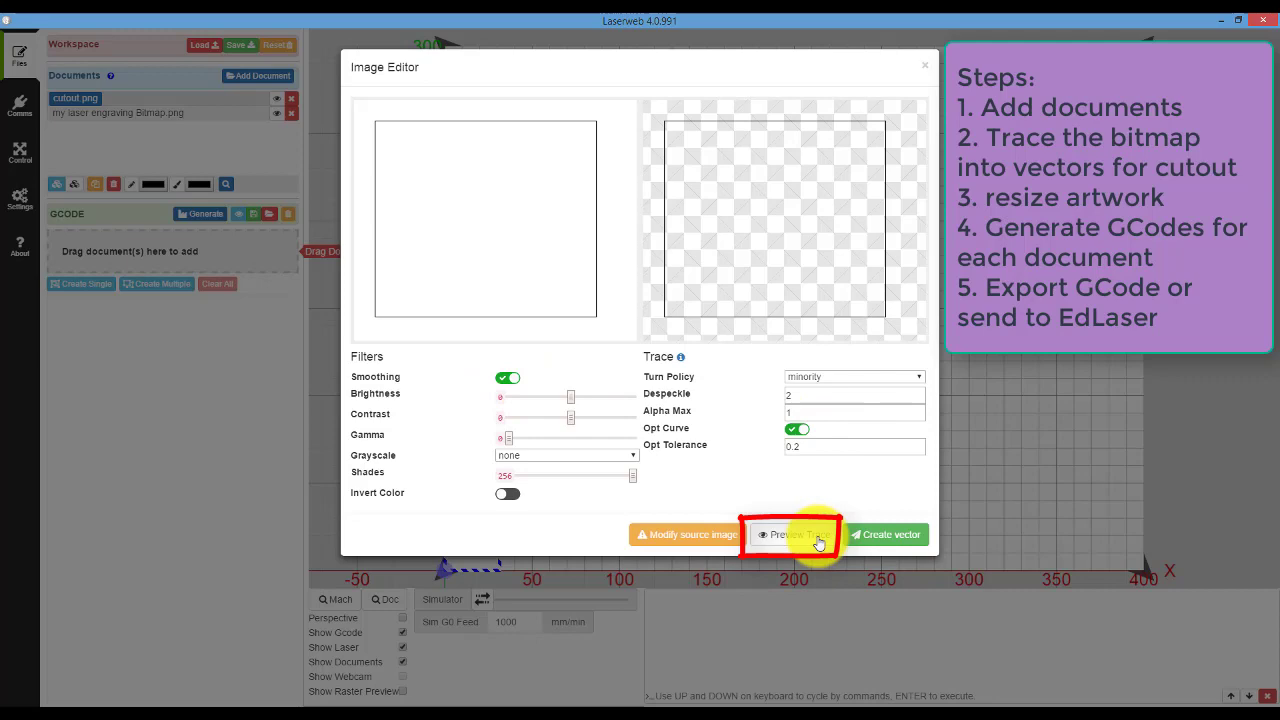
left_click(873, 544)
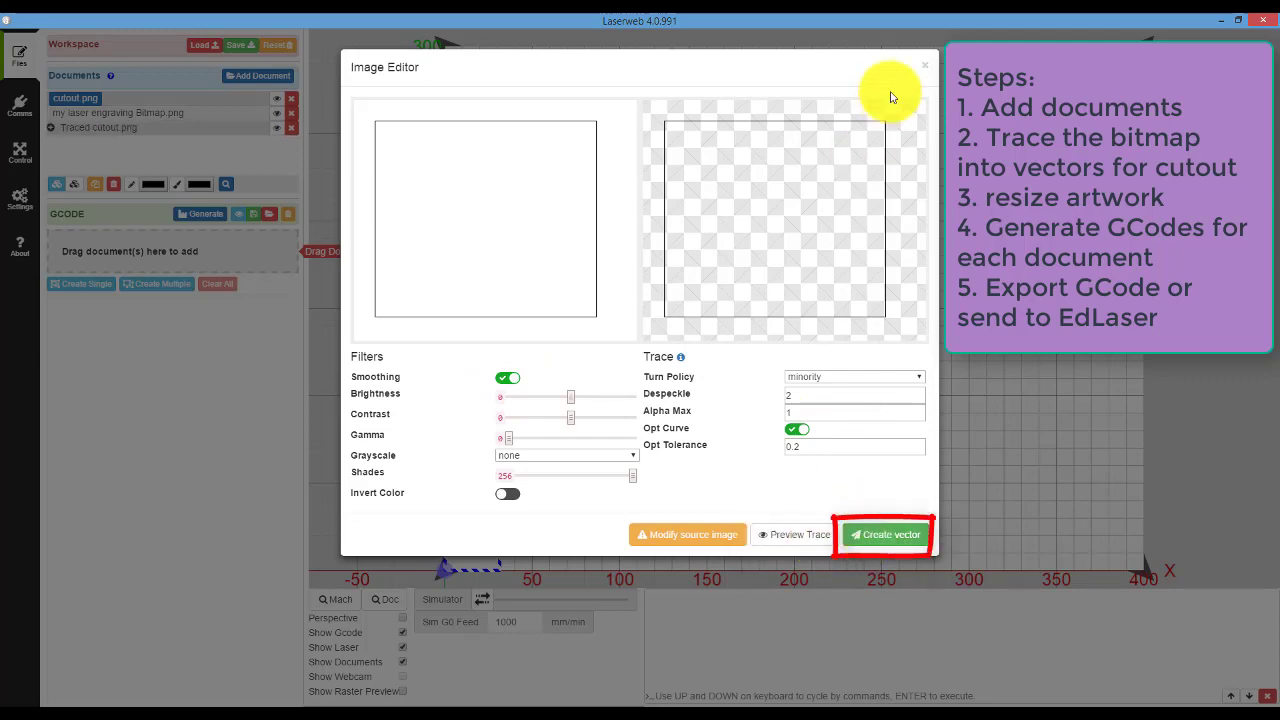
left_click(920, 66)
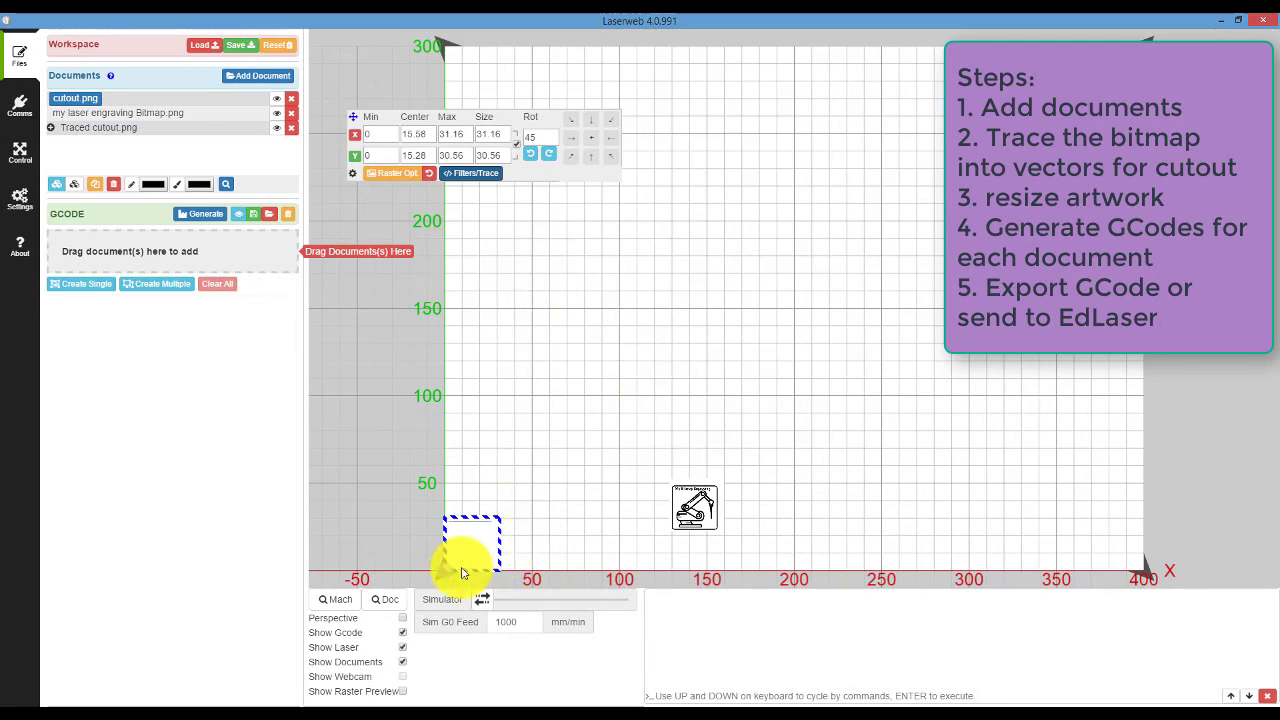
Move the engraving bitmap nearer the origin and move cutout.png off its traced outline to about X 170.7, Y 7.27
scroll(445, 578, "up", 4)
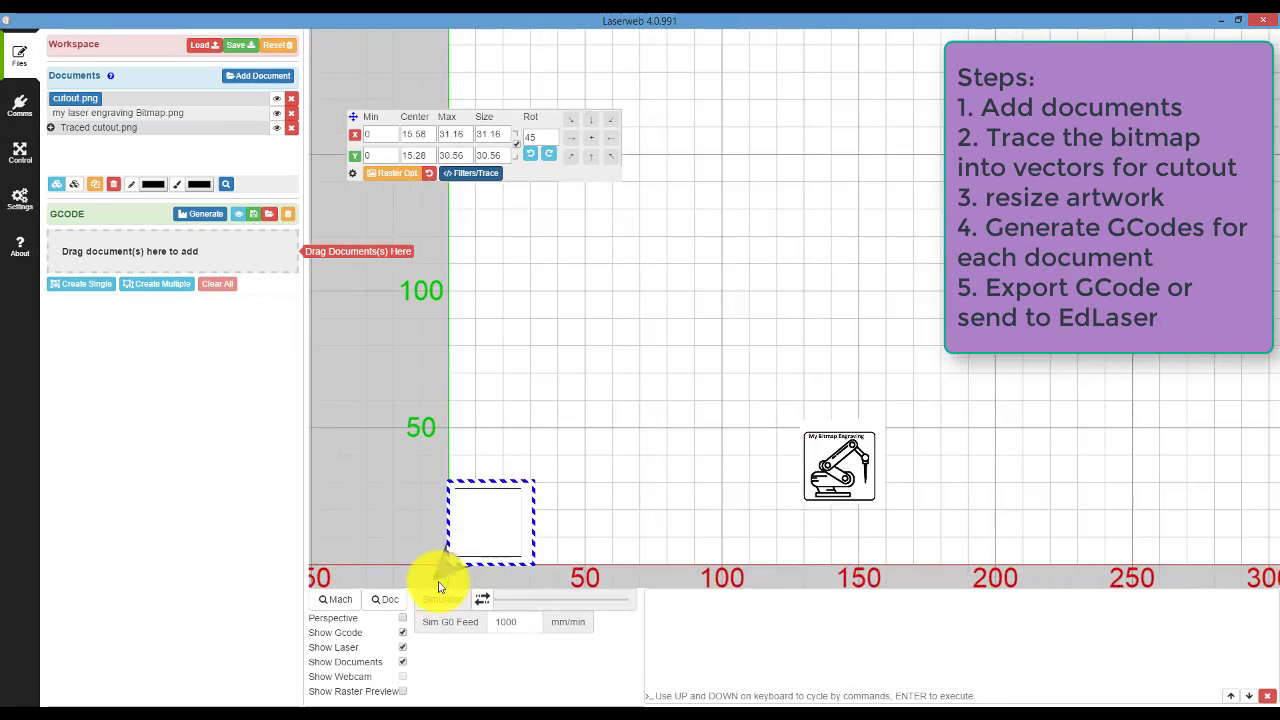
left_click_drag(897, 462, 659, 527)
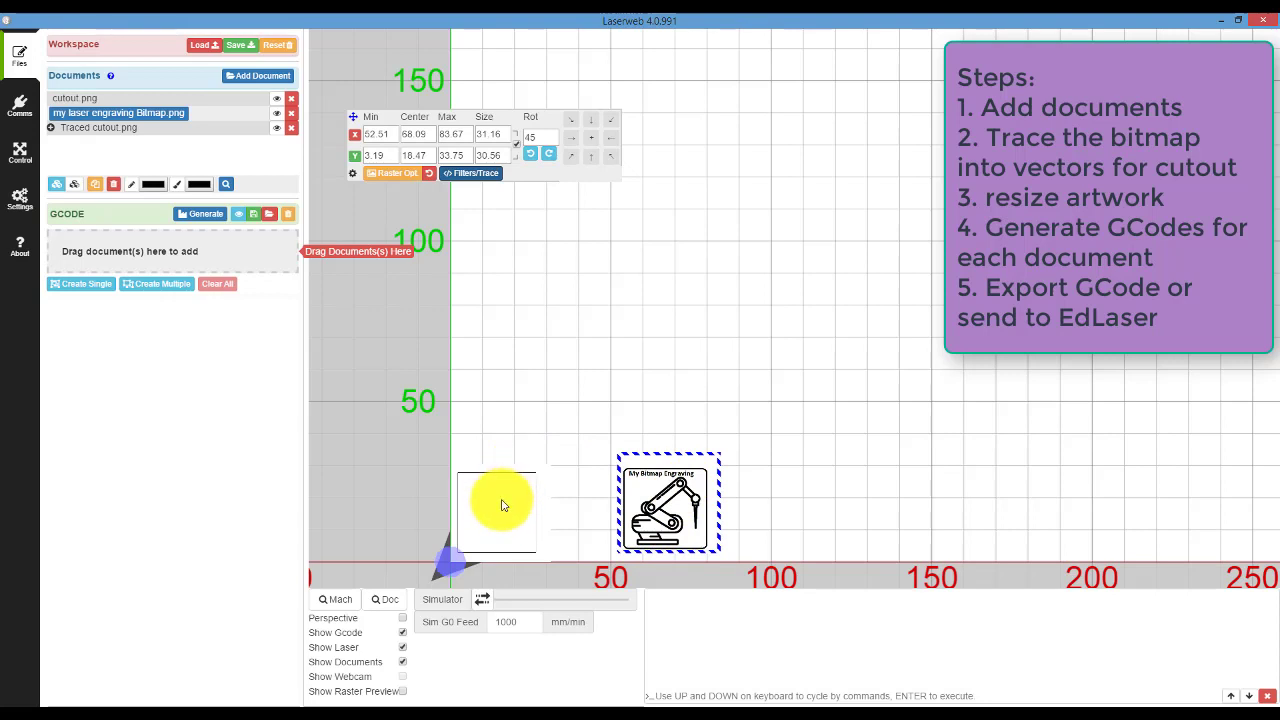
left_click_drag(503, 505, 677, 306)
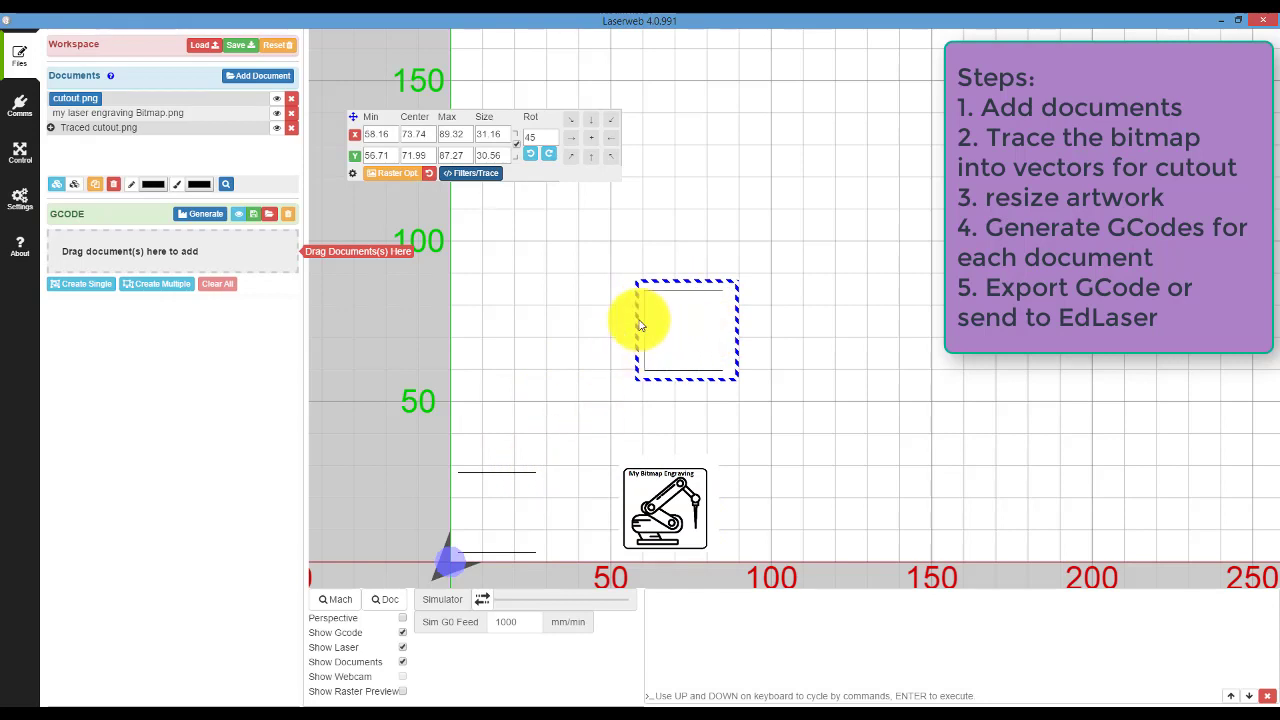
left_click_drag(660, 335, 1023, 493)
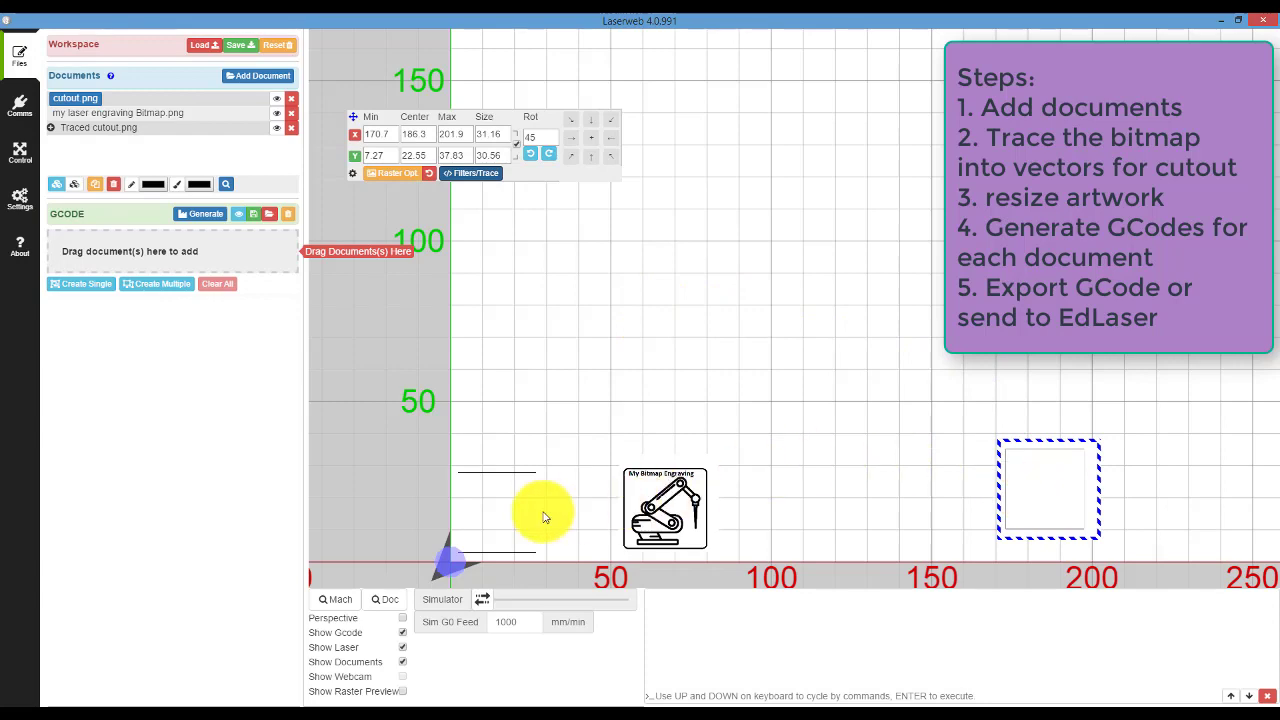
Expand the Traced cutout.png document and select its SVG path
left_click(338, 600)
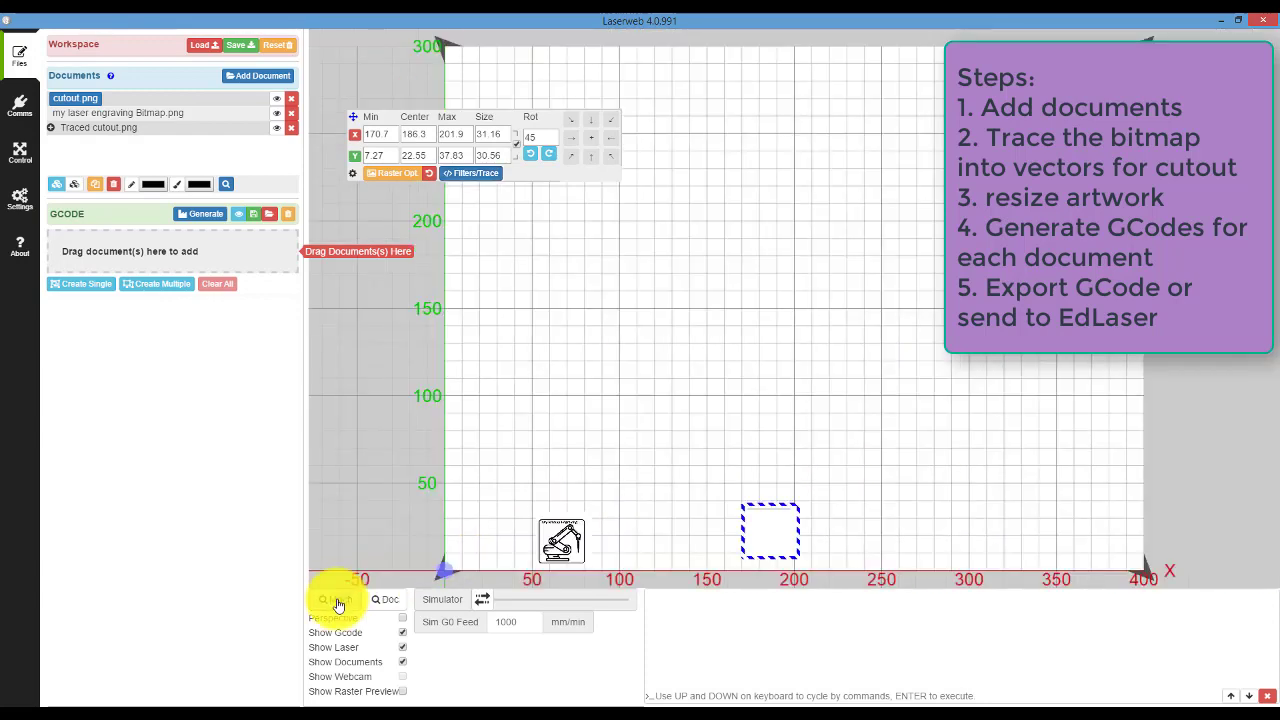
scroll(429, 571, "up", 5)
scroll(430, 568, "up", 6)
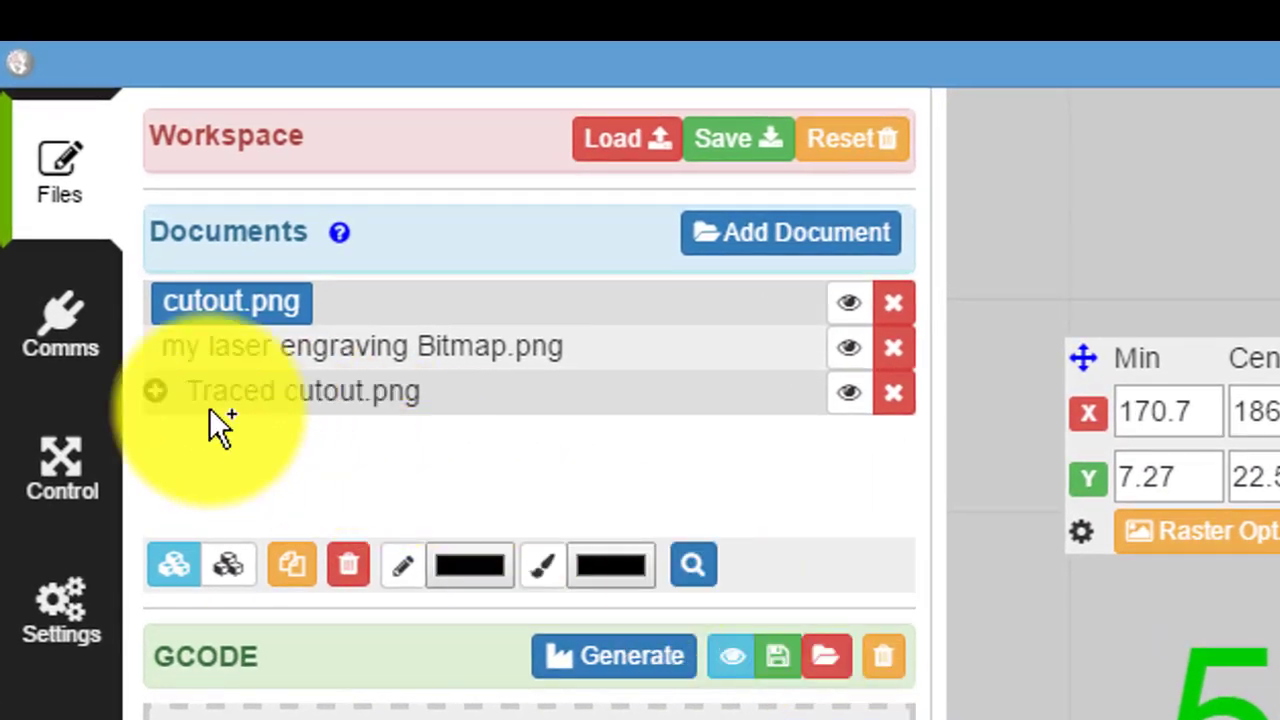
left_click(156, 391)
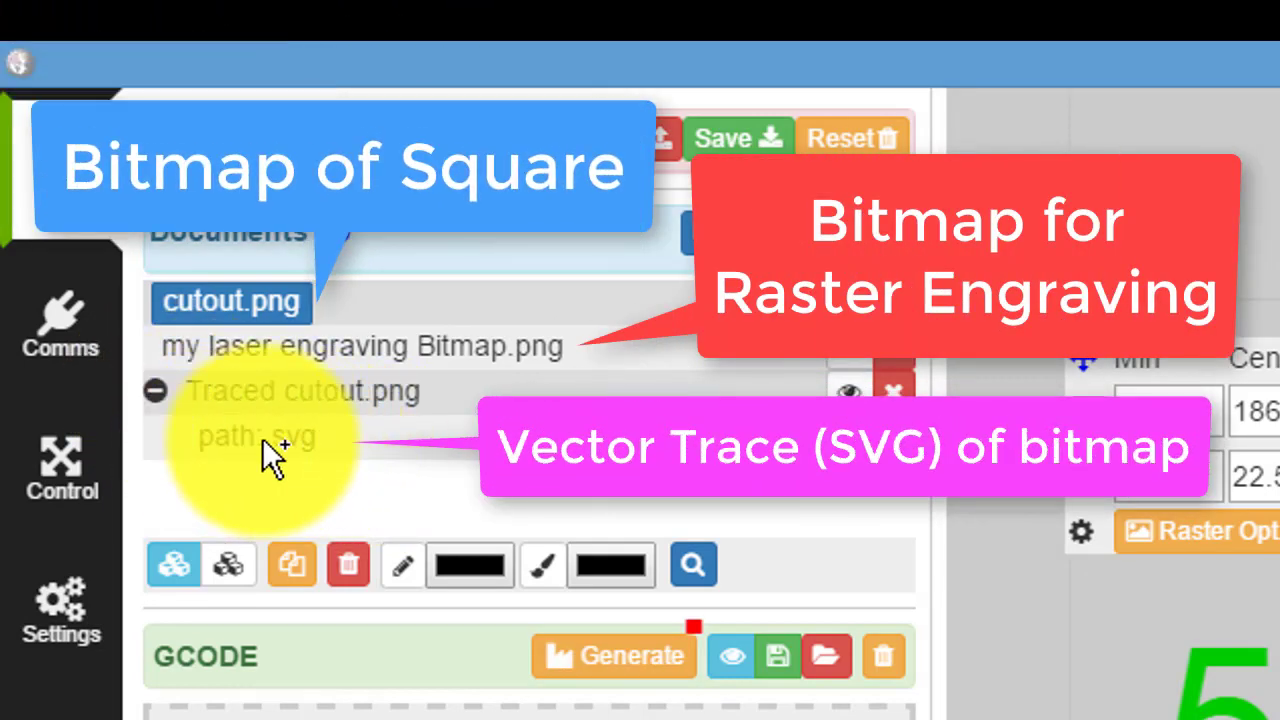
left_click(262, 438)
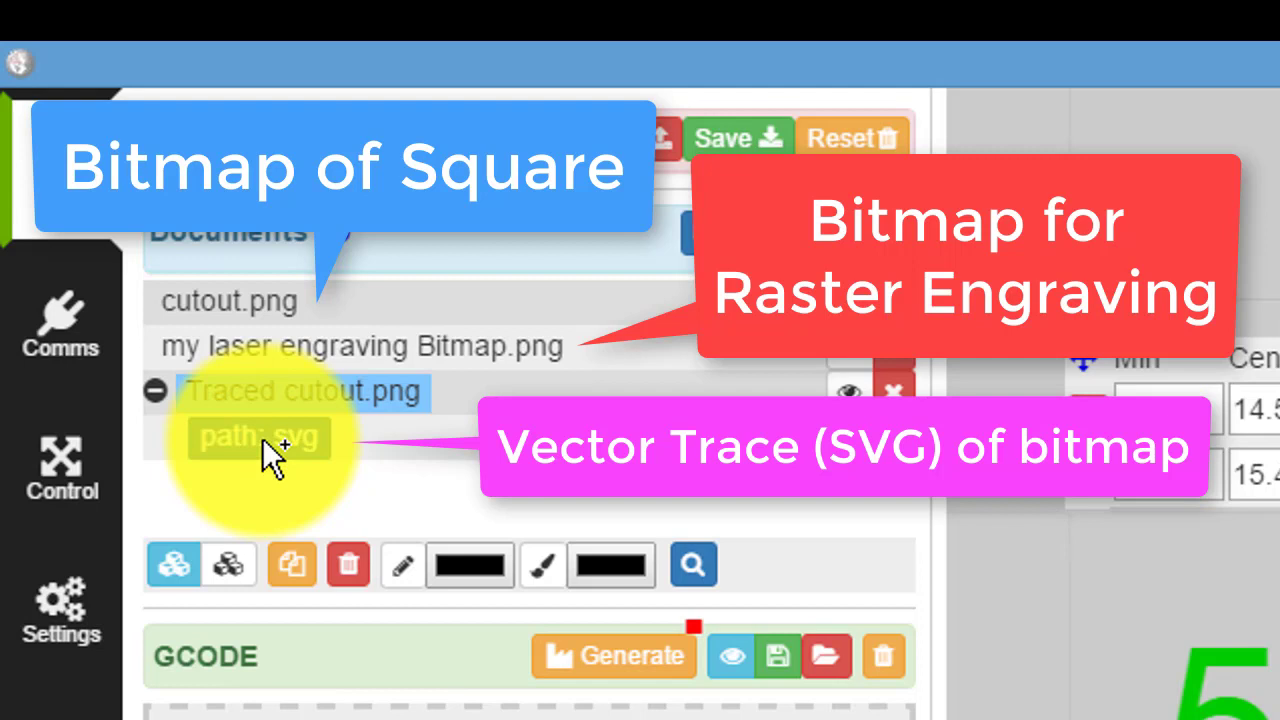
Resize my laser engraving Bitmap.png to 100 by 100 with its aspect ratio unlocked
left_click(310, 351)
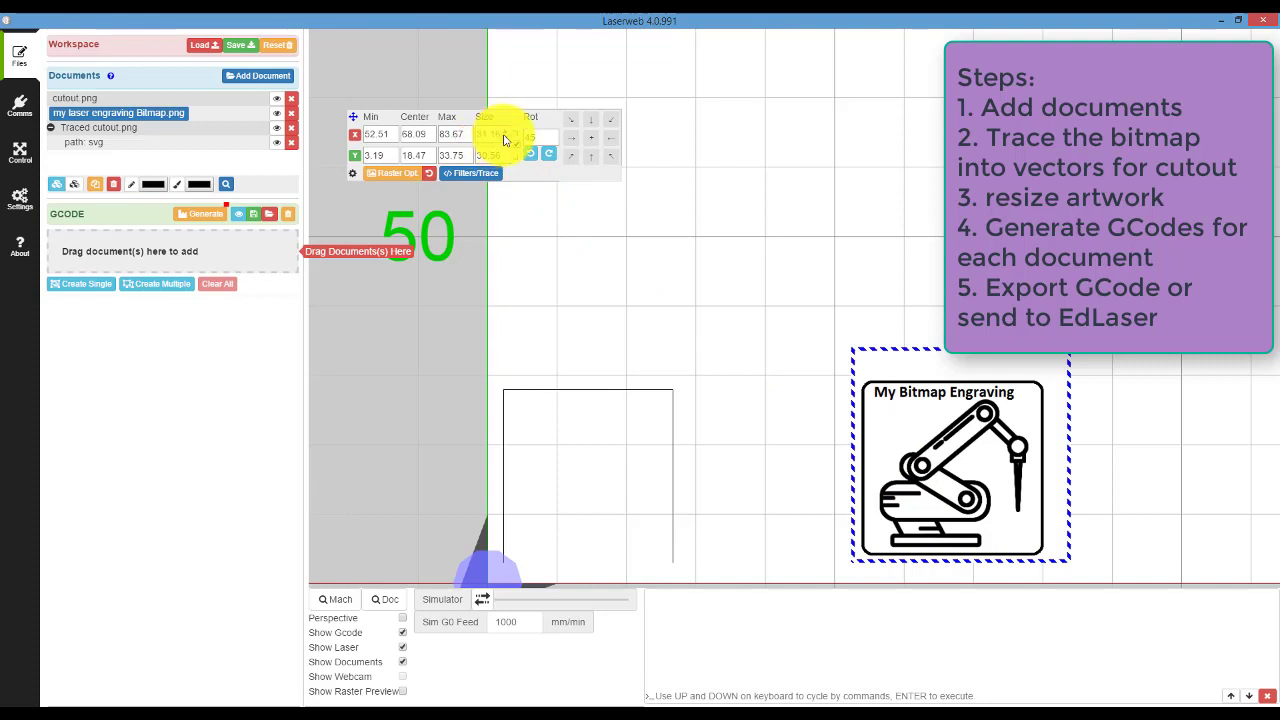
left_click_drag(499, 135, 455, 130)
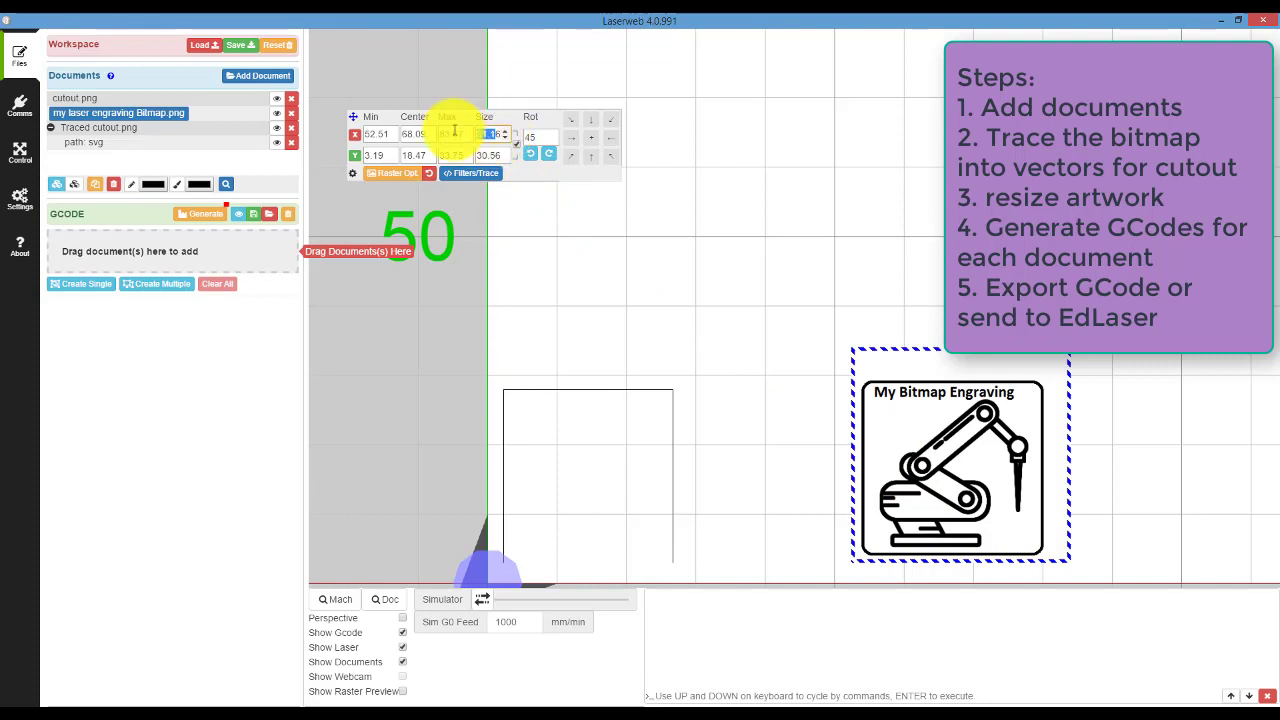
type("6")
key("BackSpace")
type("100")
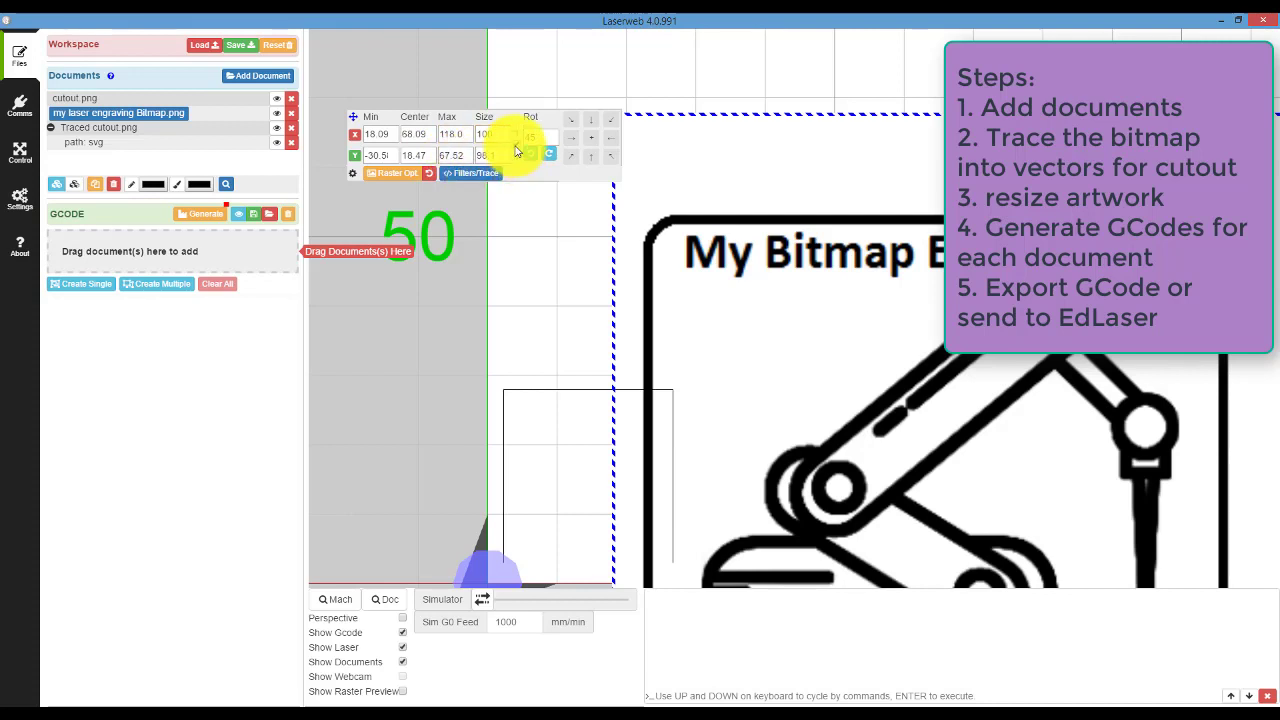
left_click_drag(491, 156, 451, 154)
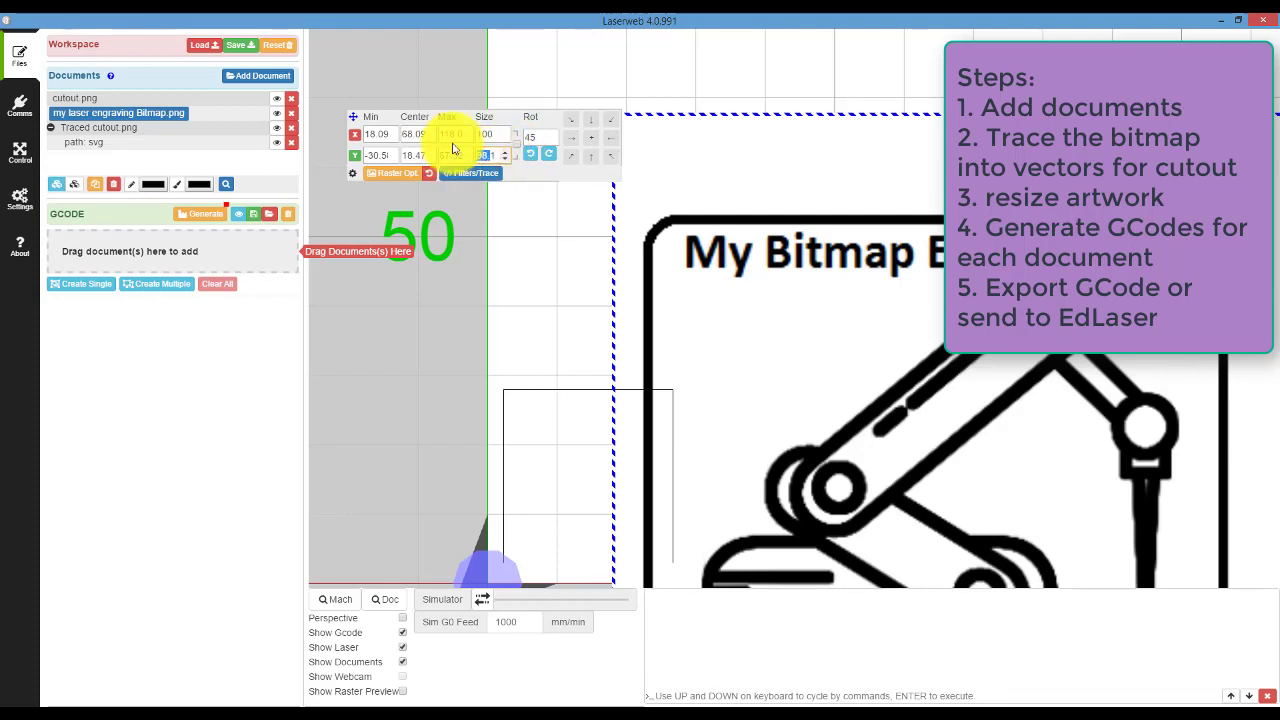
key("BackSpace")
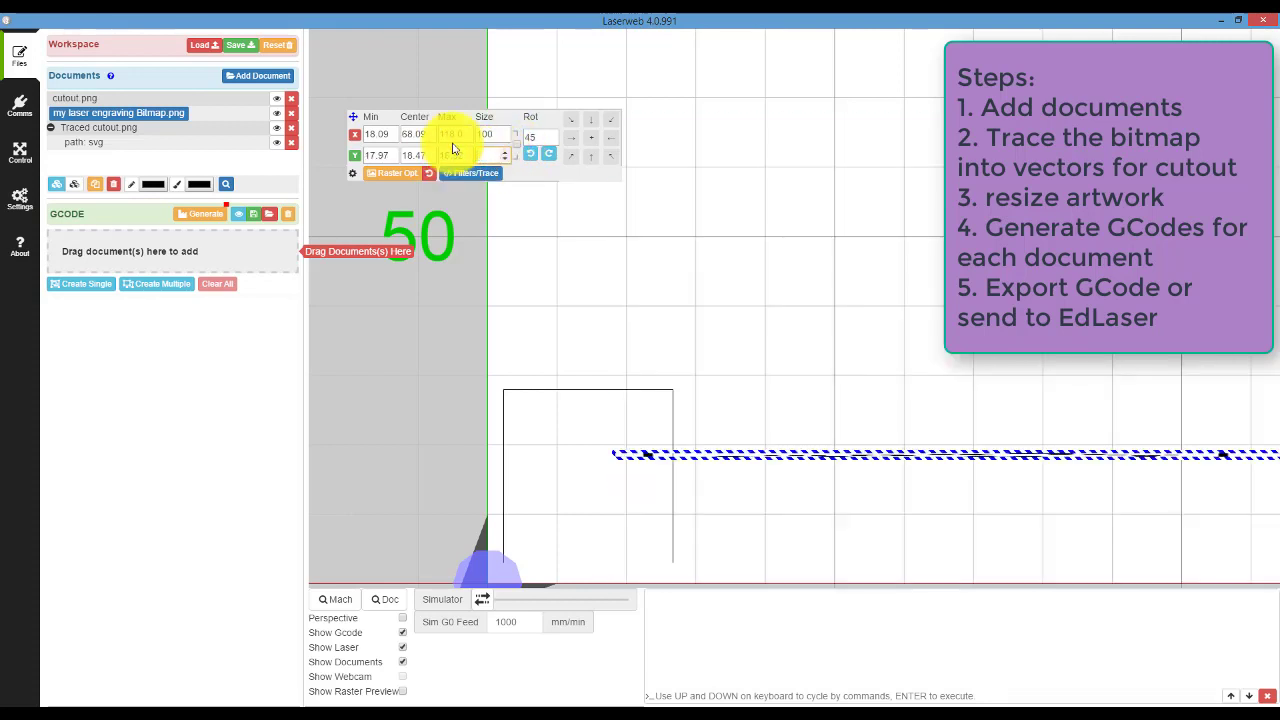
type("00")
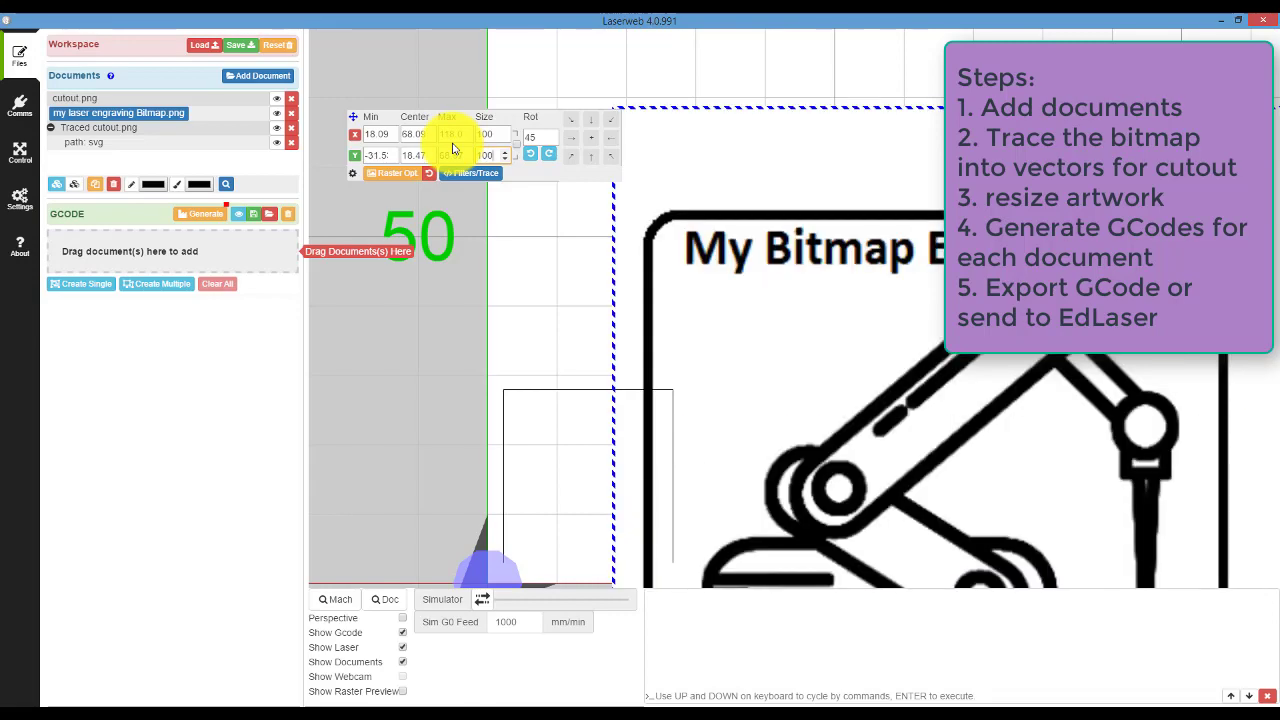
Move the engraving bitmap well away from the origin along X, and shift the traced square partly beyond the Y axis
mouse_move(551, 428)
left_mouse_down()
mouse_move(443, 334)
mouse_move(491, 314)
mouse_move(498, 370)
left_mouse_up()
scroll(508, 423, "down", 5)
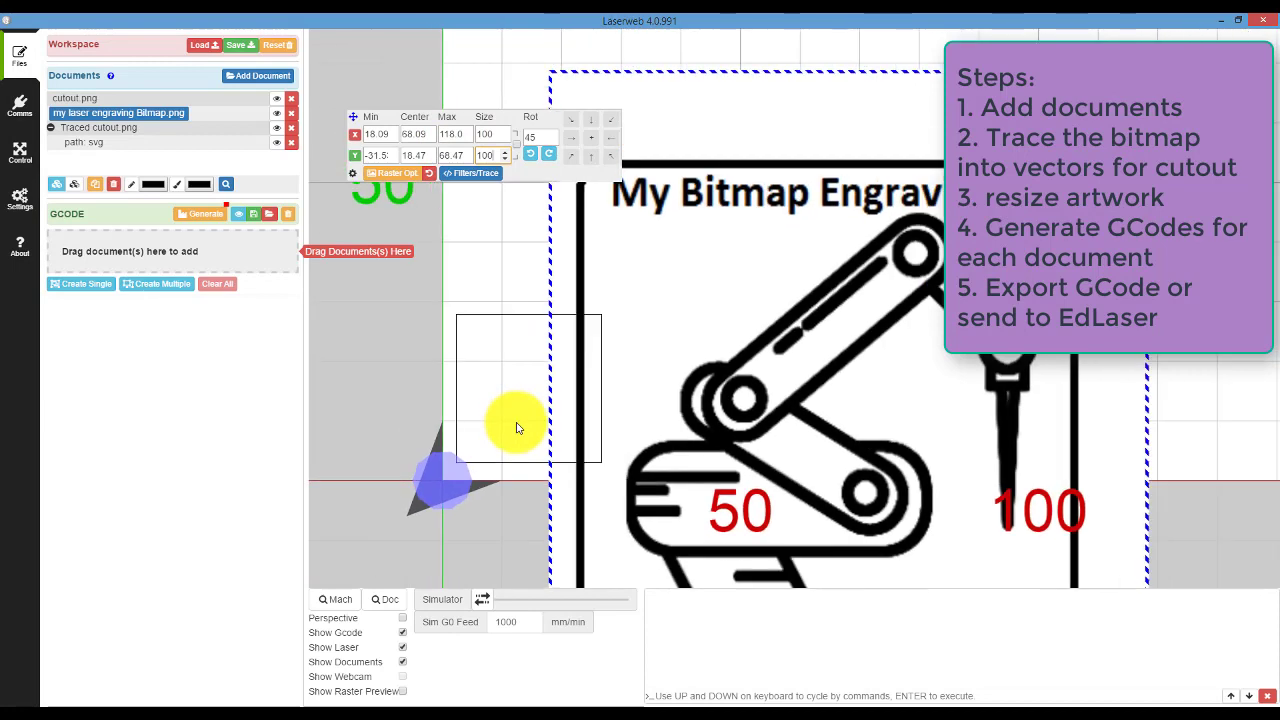
left_click(482, 400)
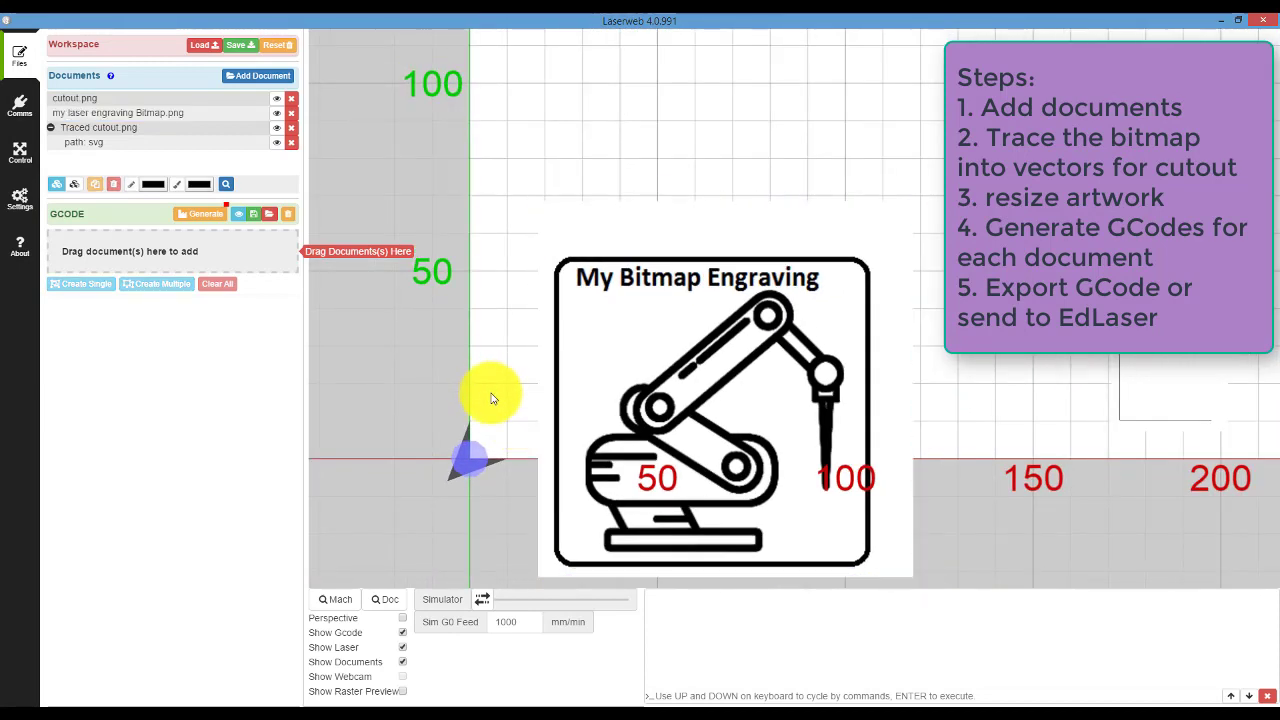
left_click_drag(618, 357, 909, 294)
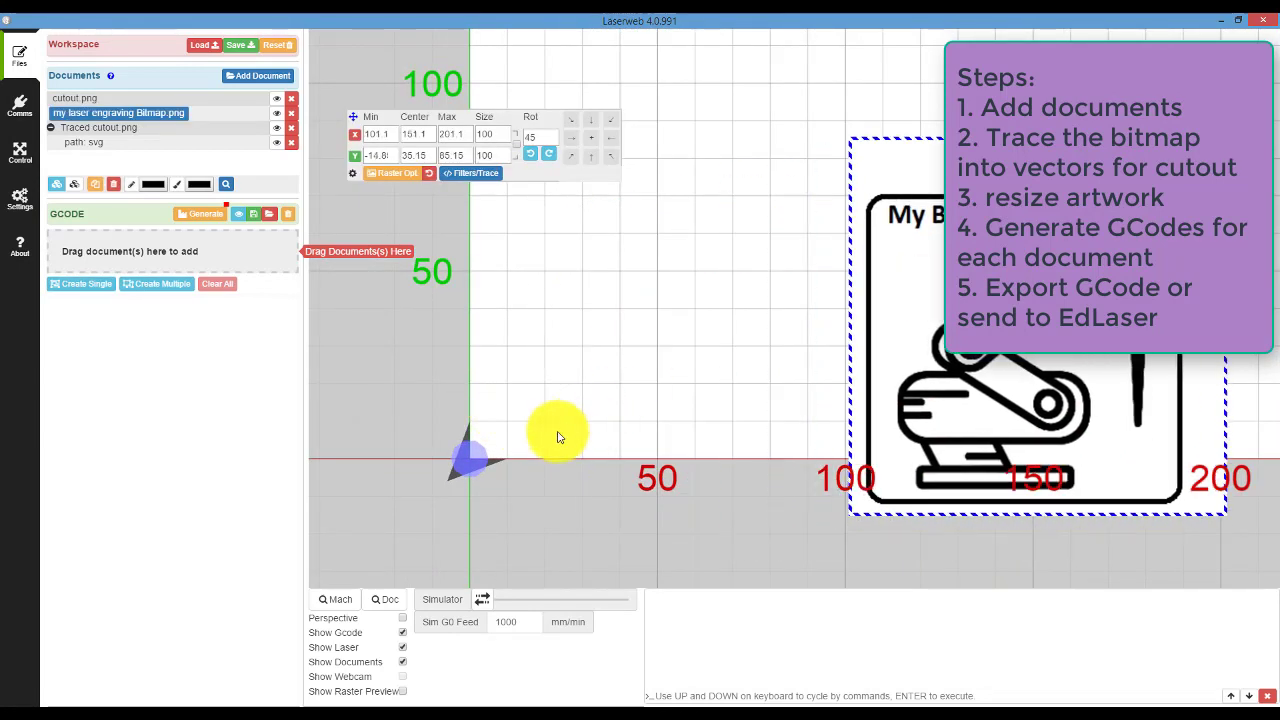
scroll(534, 452, "up", 2)
scroll(534, 452, "up", 1)
left_click(534, 388)
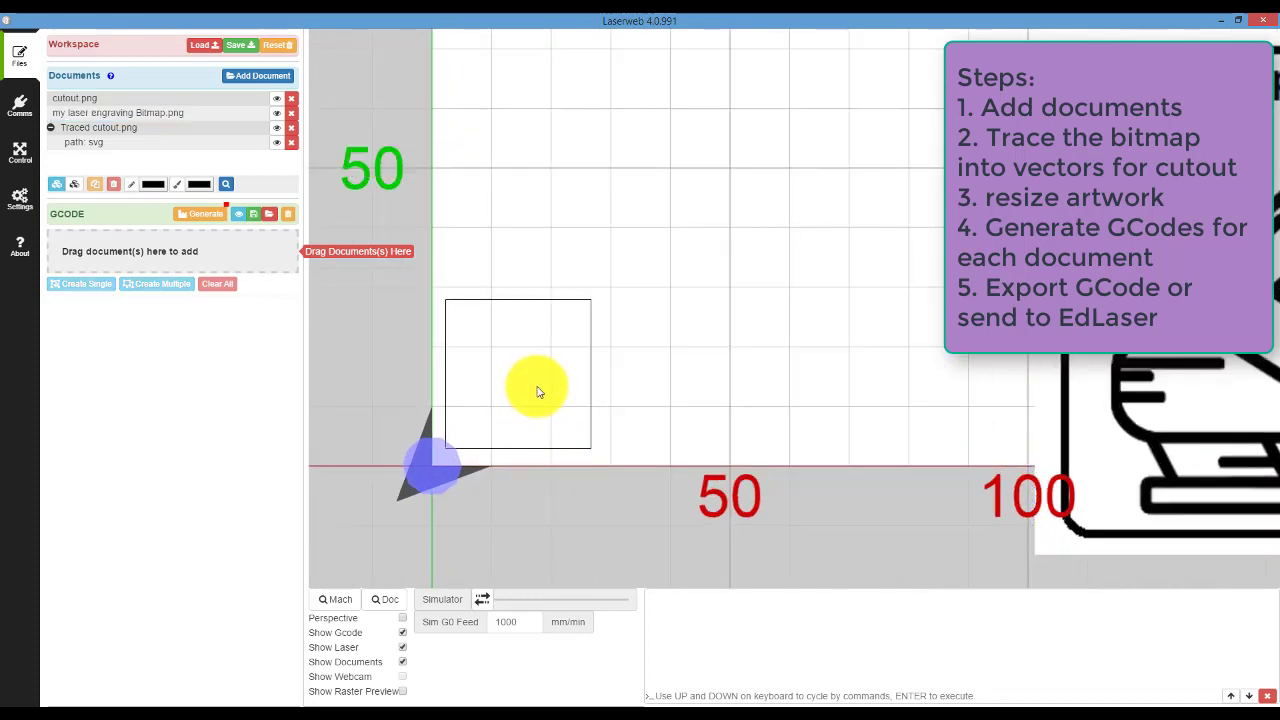
mouse_move(538, 307)
left_mouse_down()
mouse_move(683, 214)
mouse_move(503, 171)
mouse_move(393, 207)
left_mouse_up()
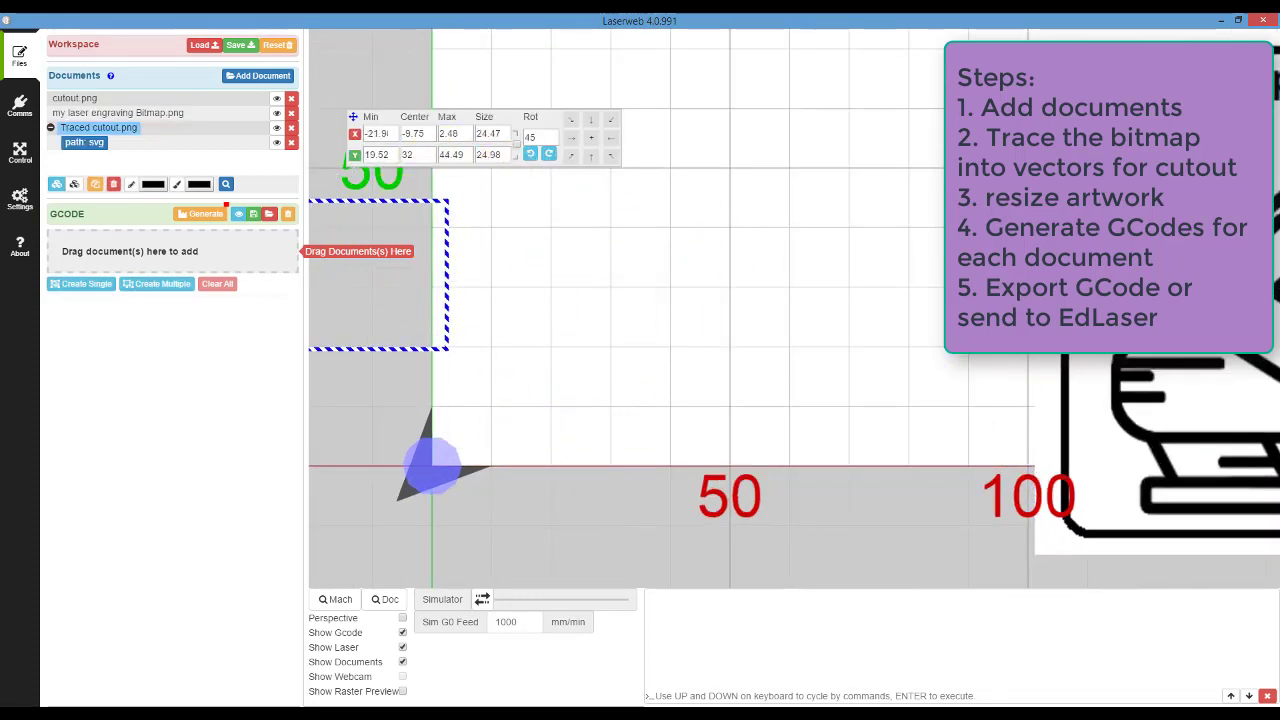
Align the engraving bitmap's lower-left corner with the origin and deselect it
left_click(1100, 300)
left_click(611, 120)
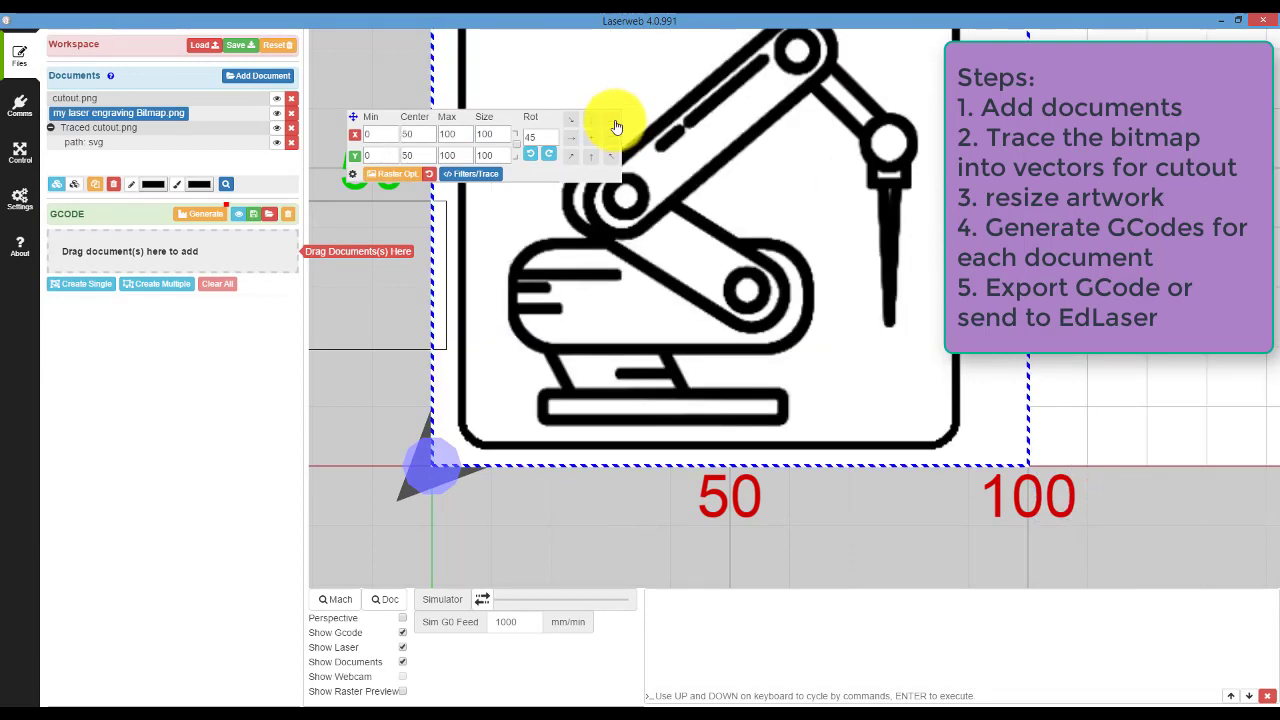
left_click(1150, 379)
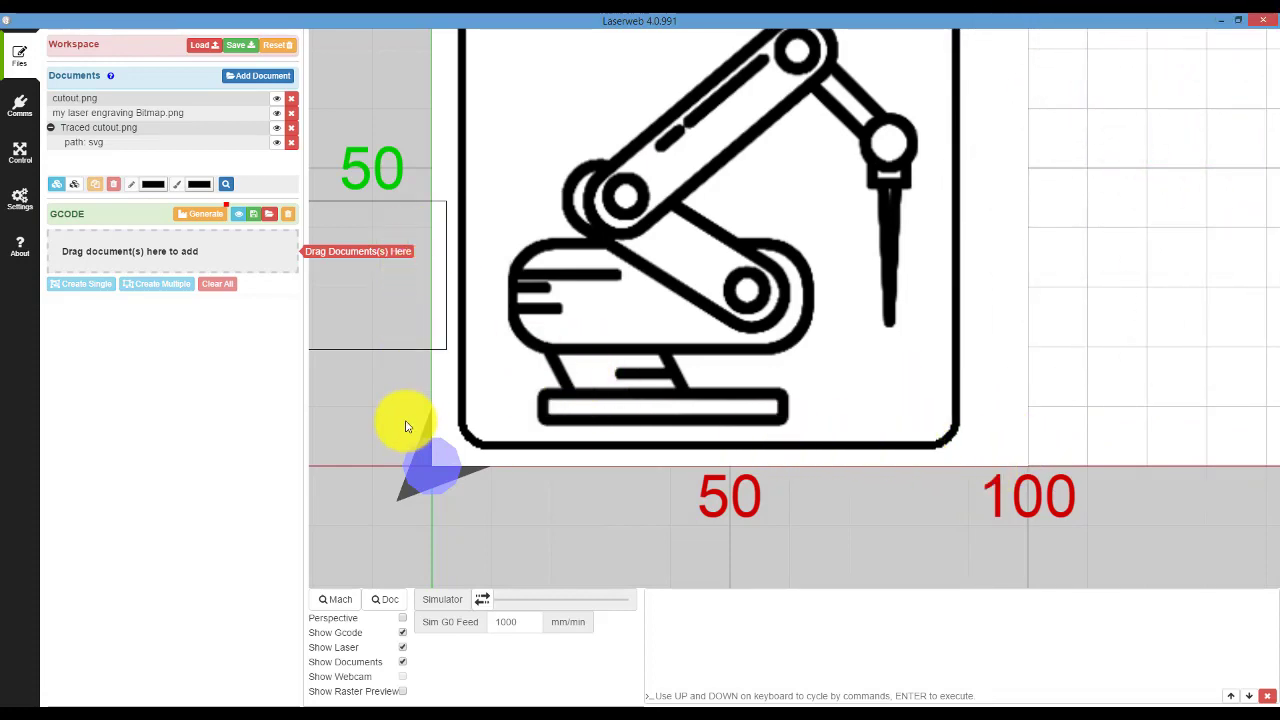
Select the traced square path and align its lower-left corner with the origin
scroll(382, 443, "down", 2)
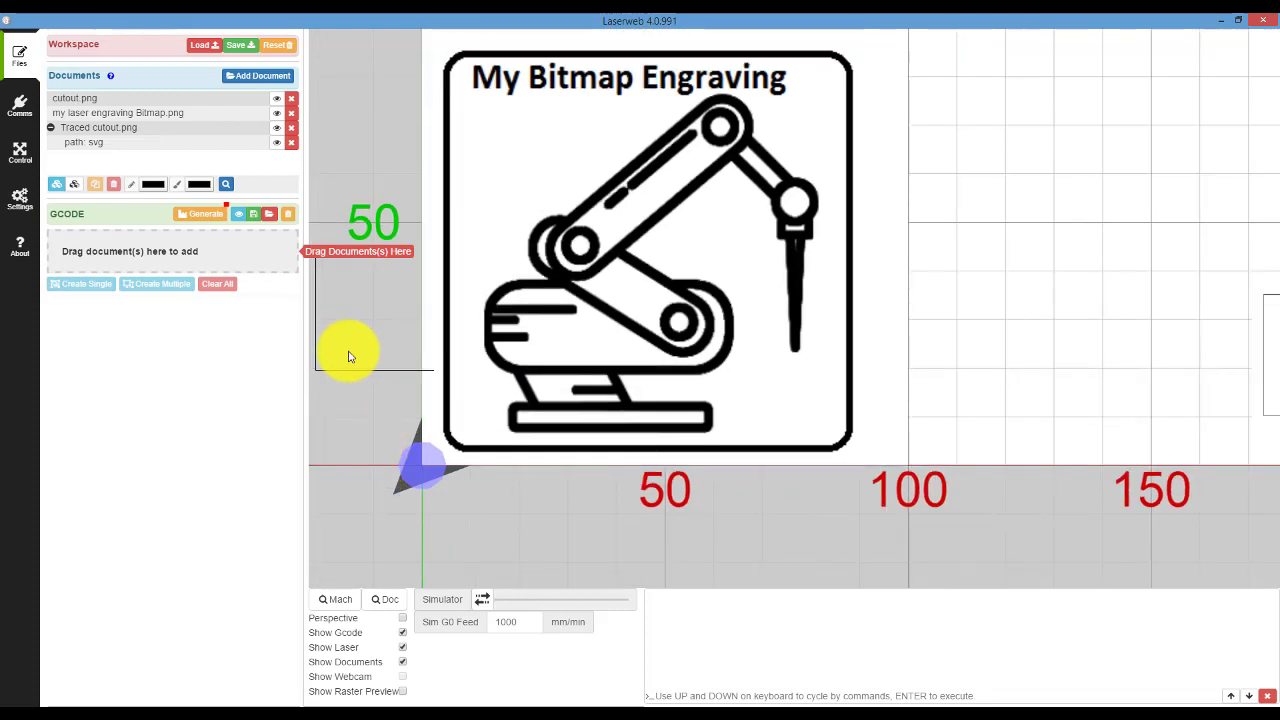
left_click(348, 372)
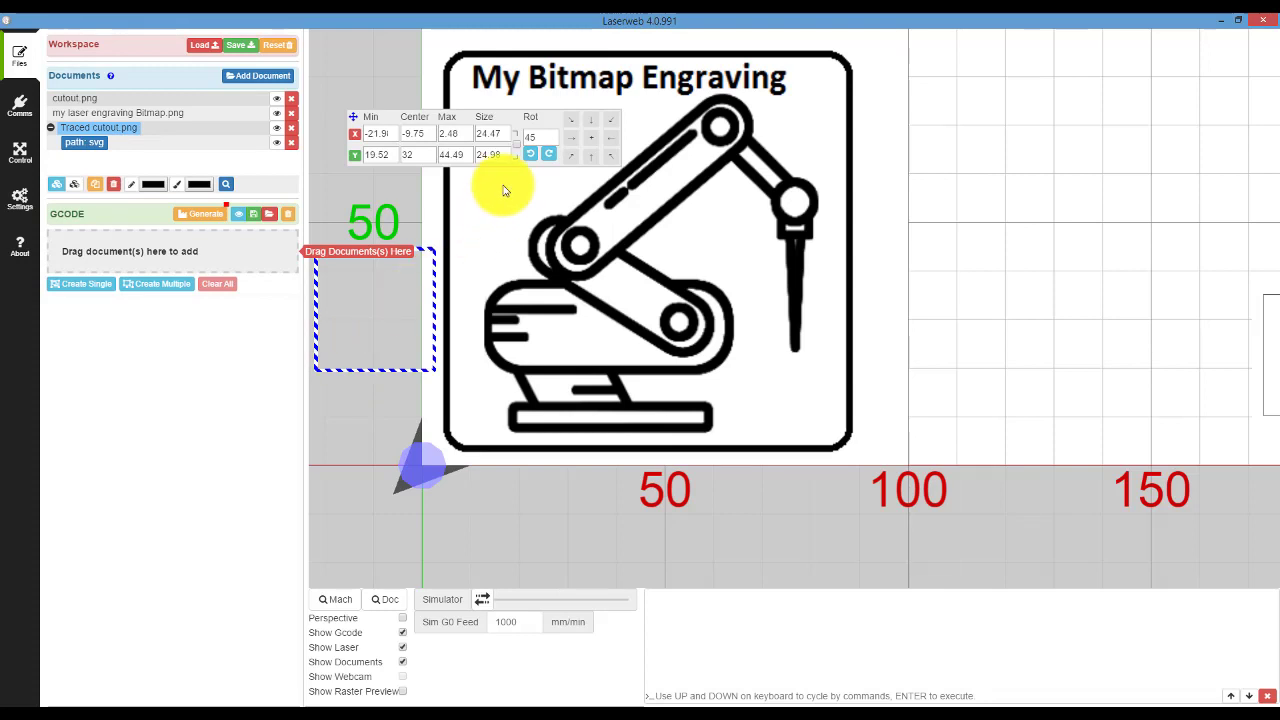
left_click(609, 131)
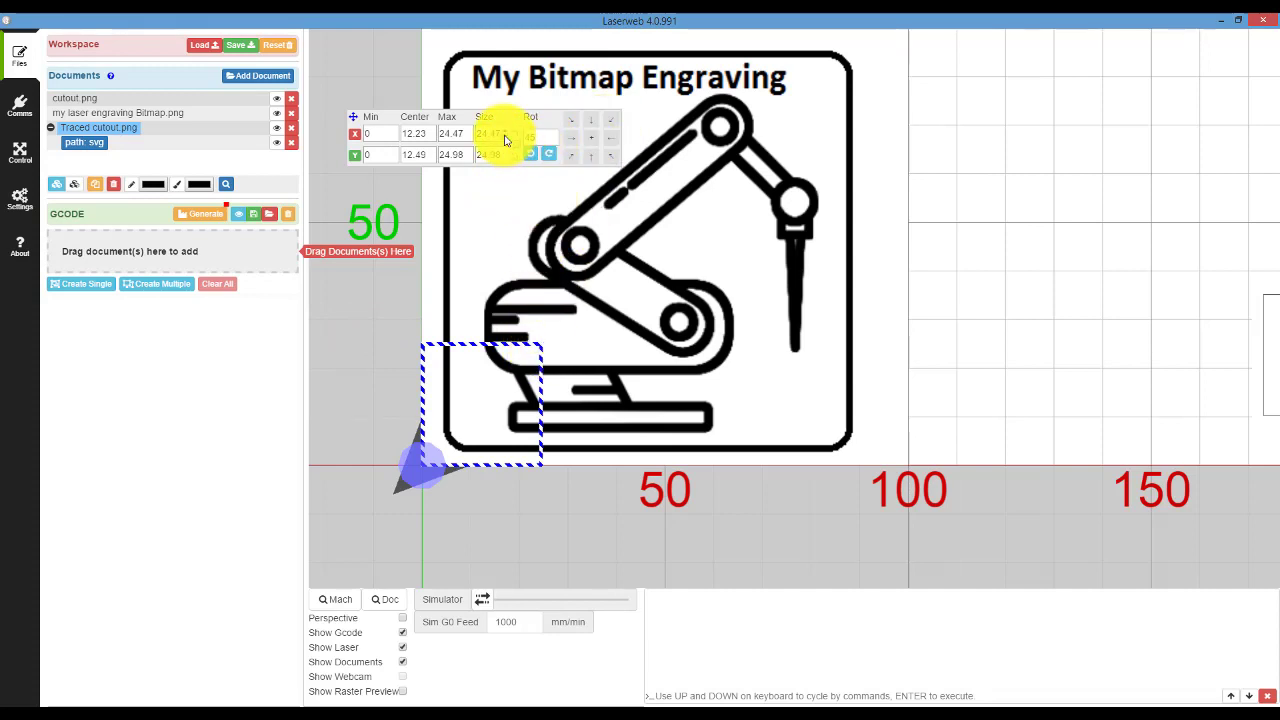
Resize the traced square to 95 by 95 and realign its lower-left corner with the origin
scroll(505, 135, "up", 20)
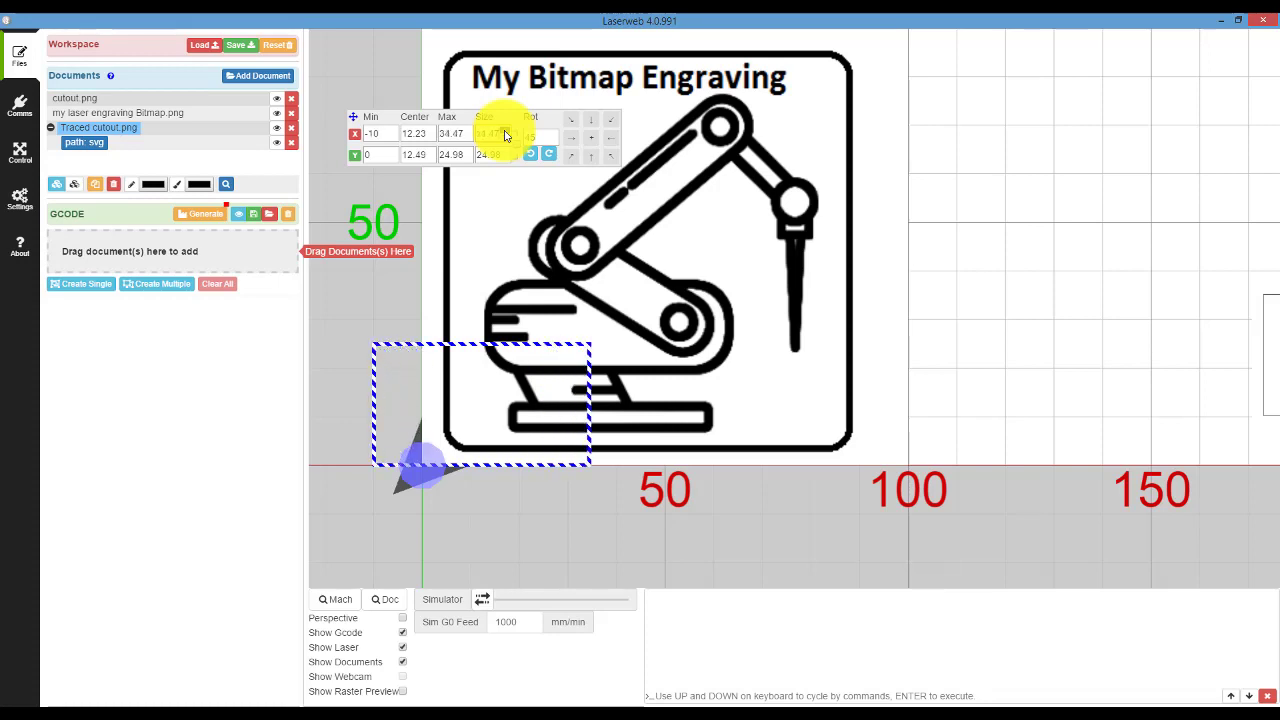
scroll(505, 135, "up", 20)
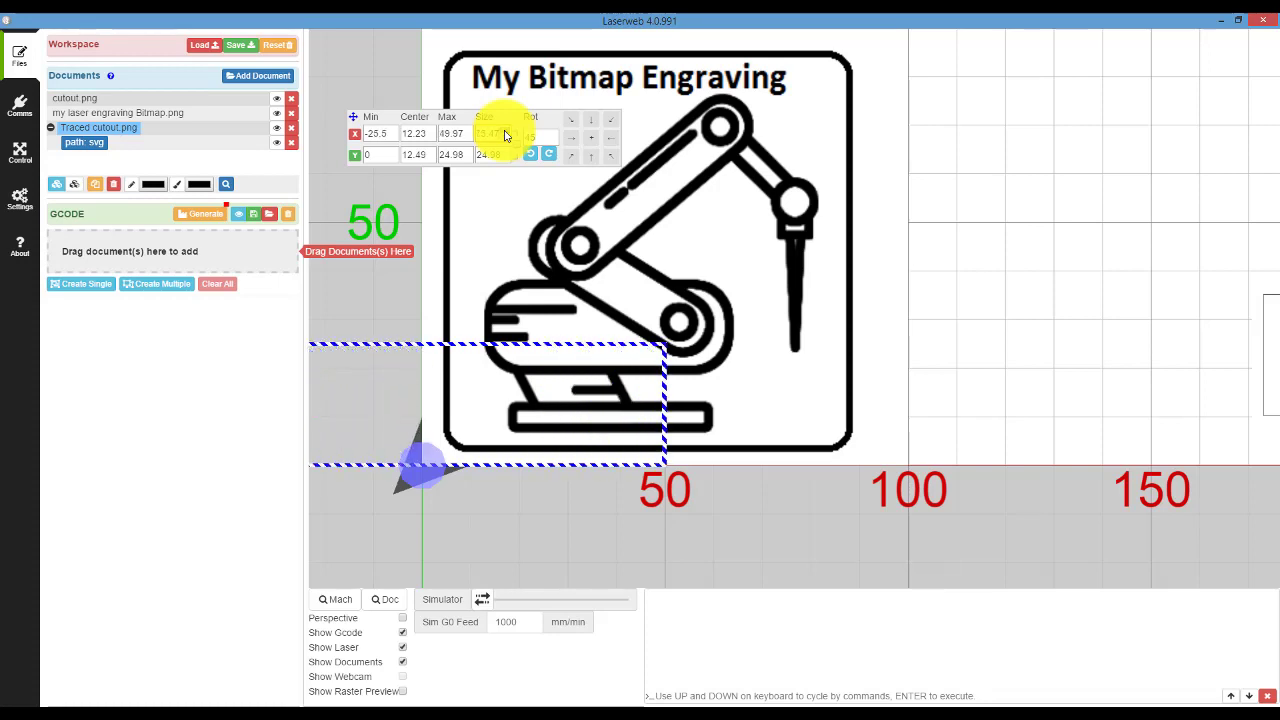
left_click_drag(500, 134, 482, 136)
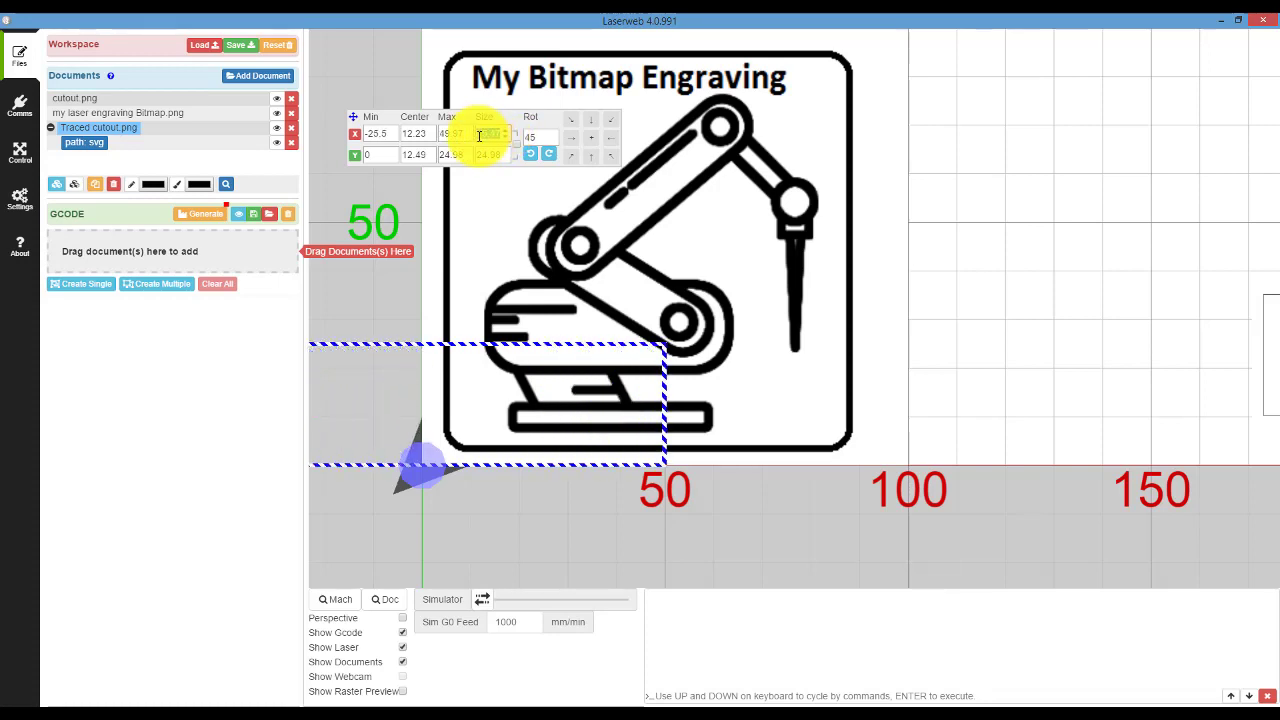
type("95")
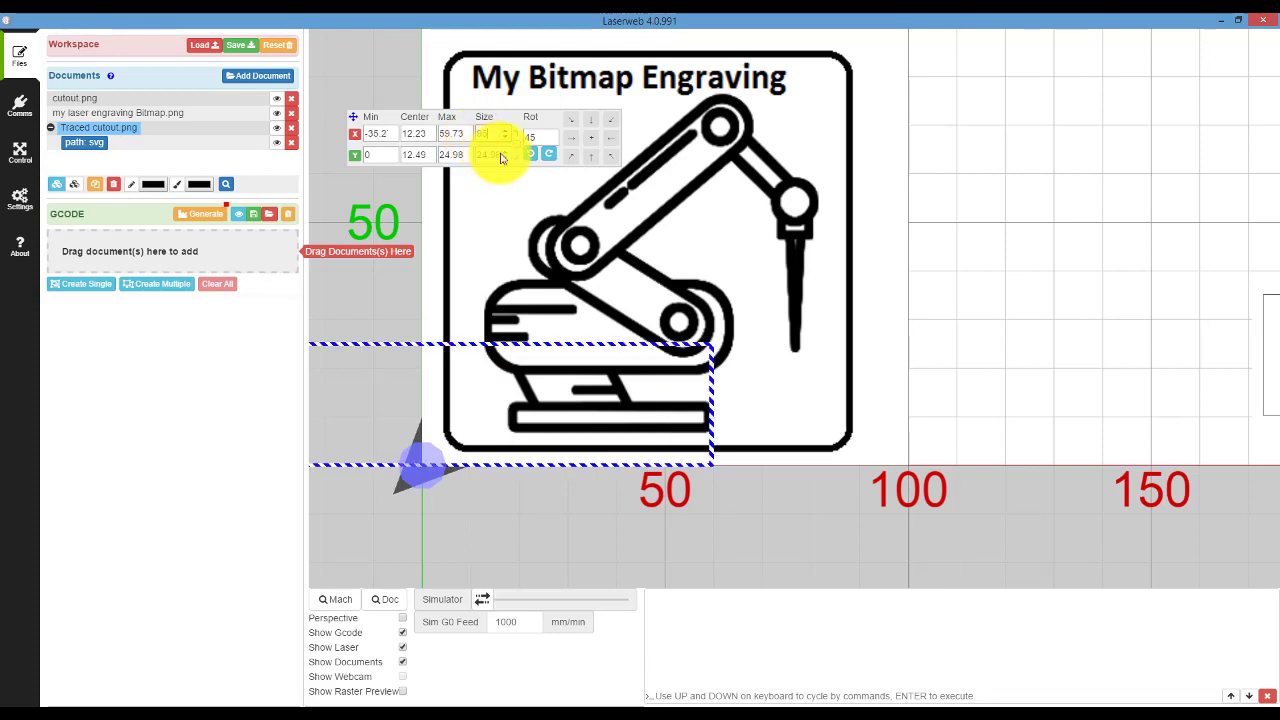
left_click_drag(498, 153, 468, 148)
type("8")
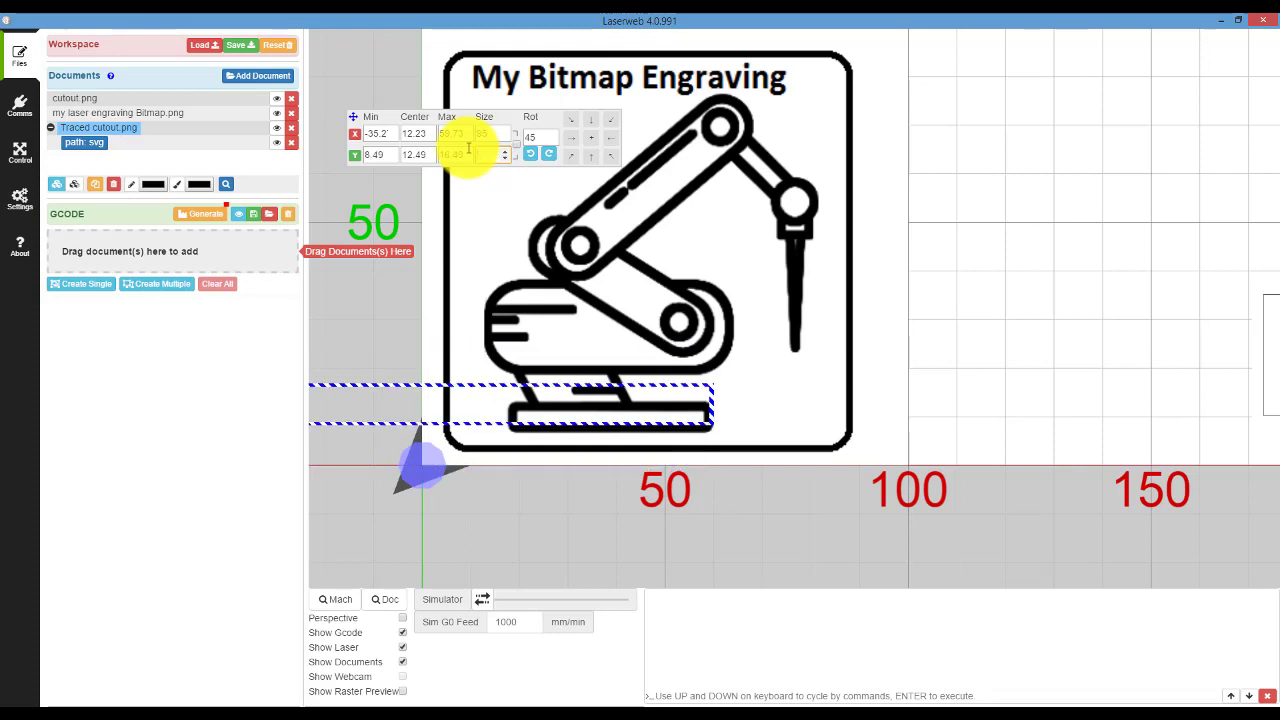
type("5")
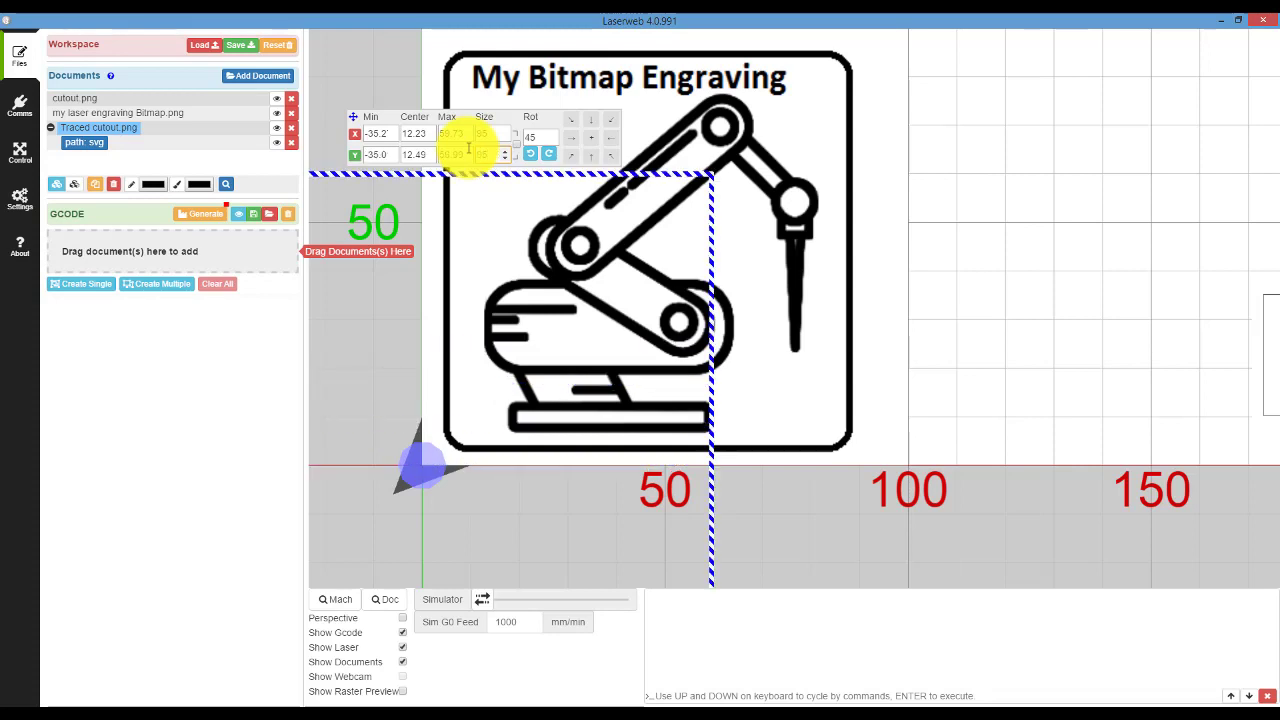
left_click(609, 120)
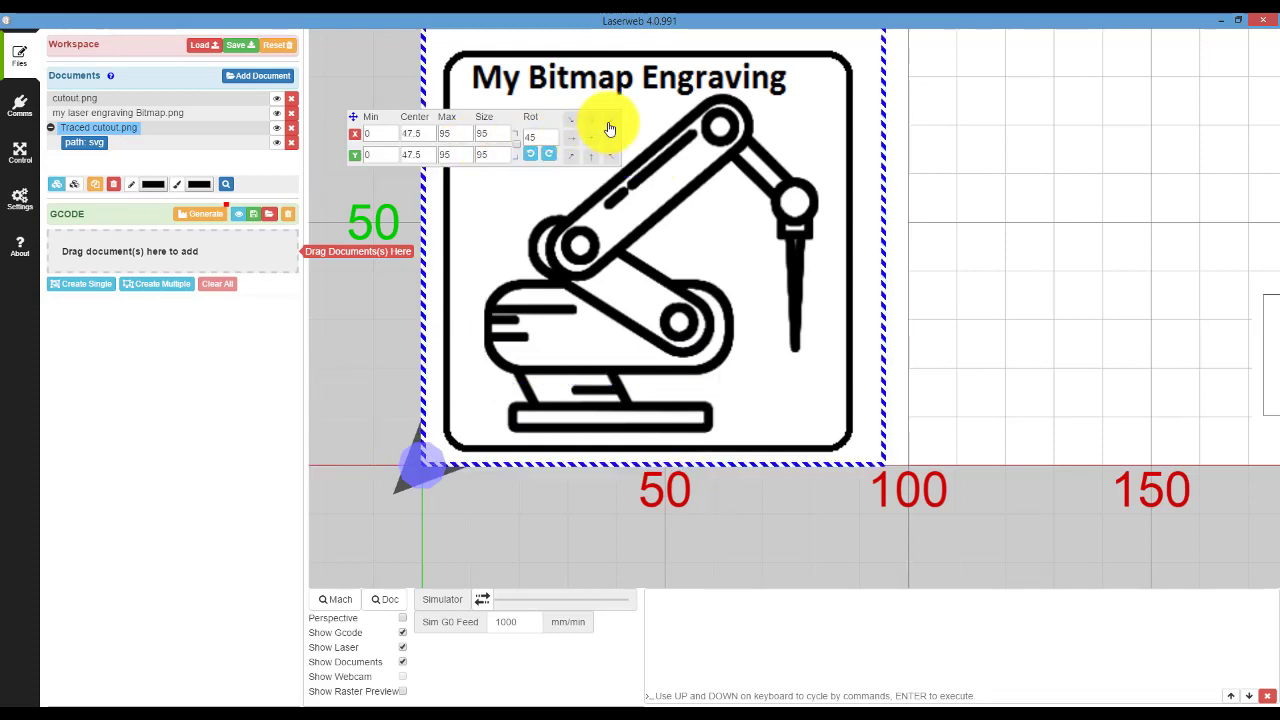
Shrink the traced square to 91 wide by 90 high and align its lower-left corner with the origin
scroll(893, 315, "down", 1)
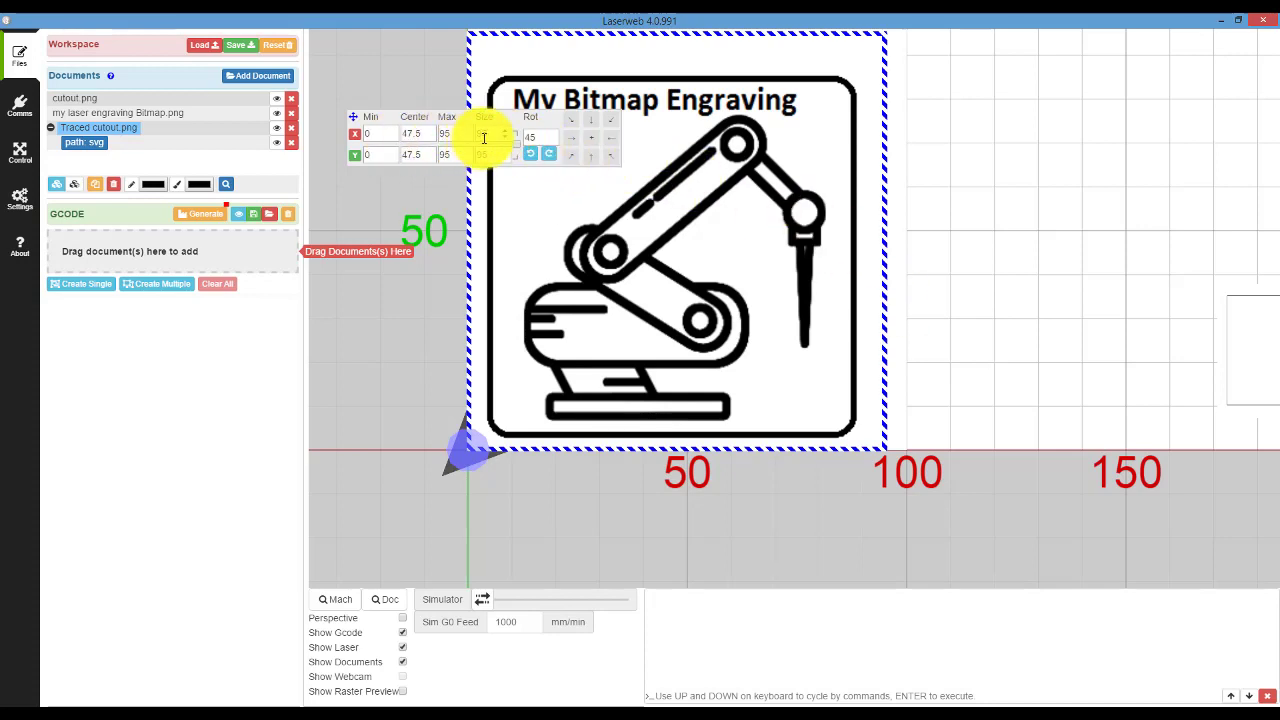
scroll(506, 140, "down", 2)
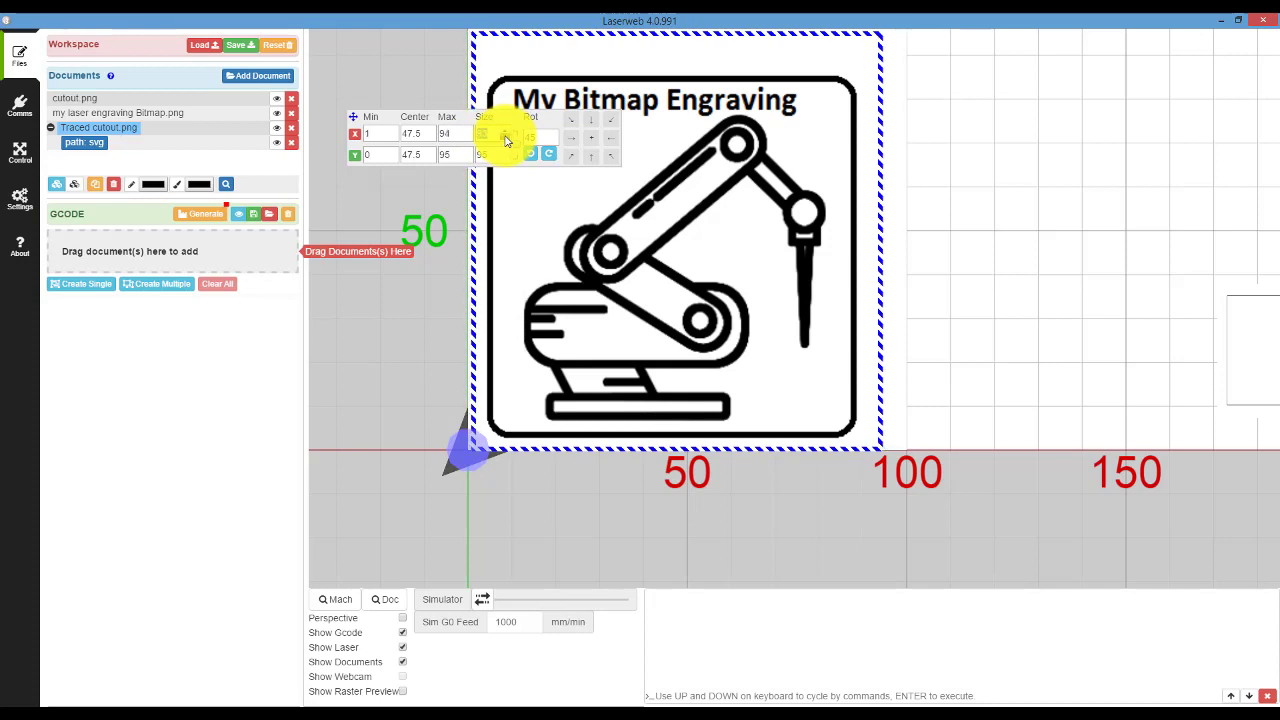
scroll(506, 140, "down", 3)
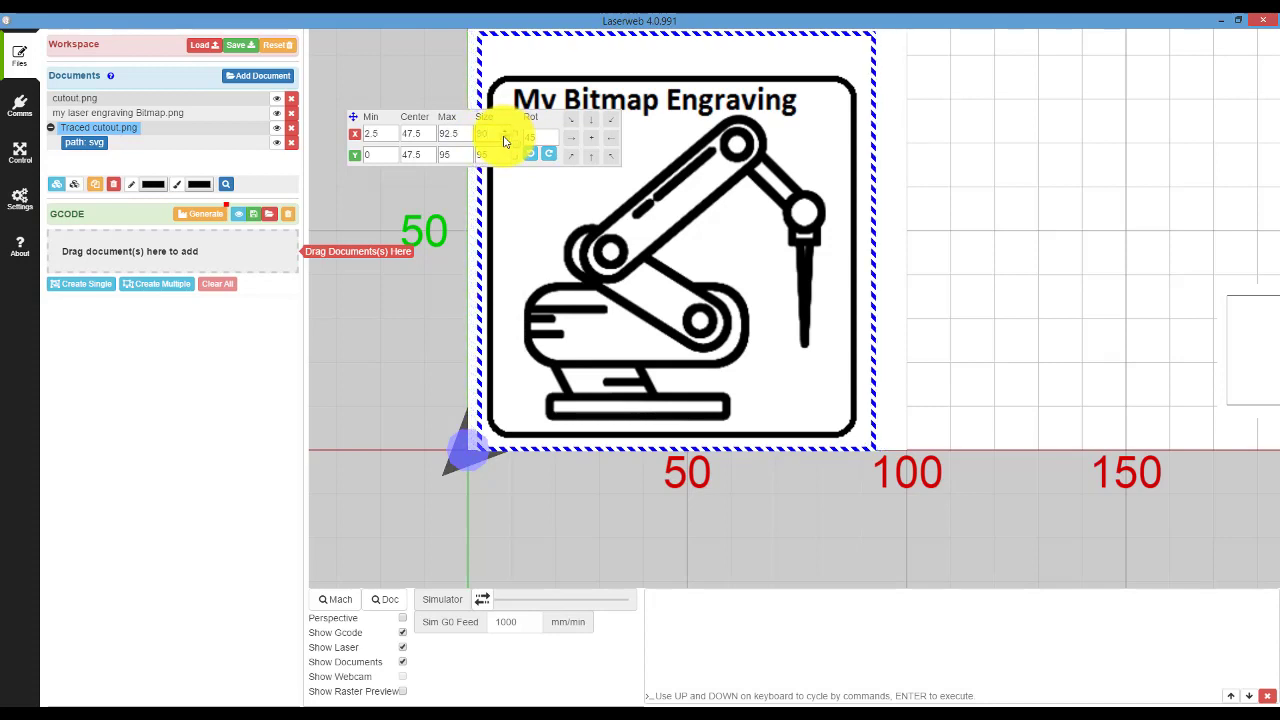
scroll(506, 135, "up", 1)
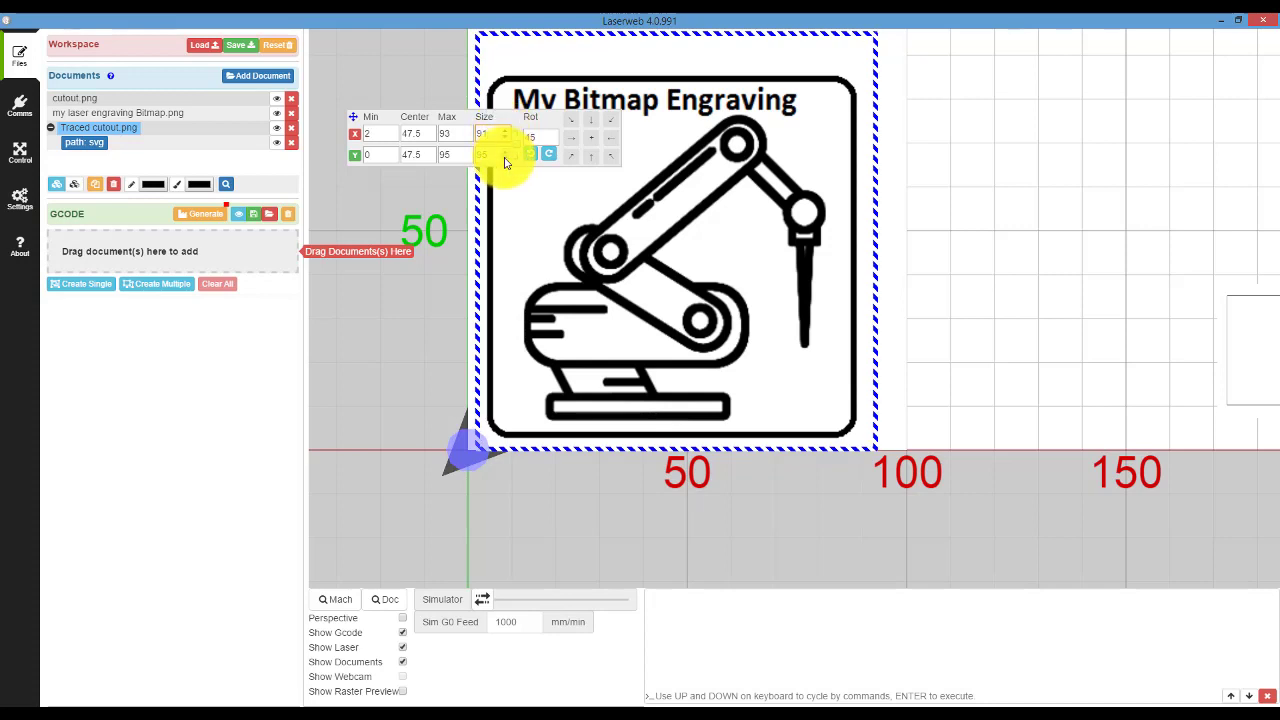
scroll(506, 163, "down", 1)
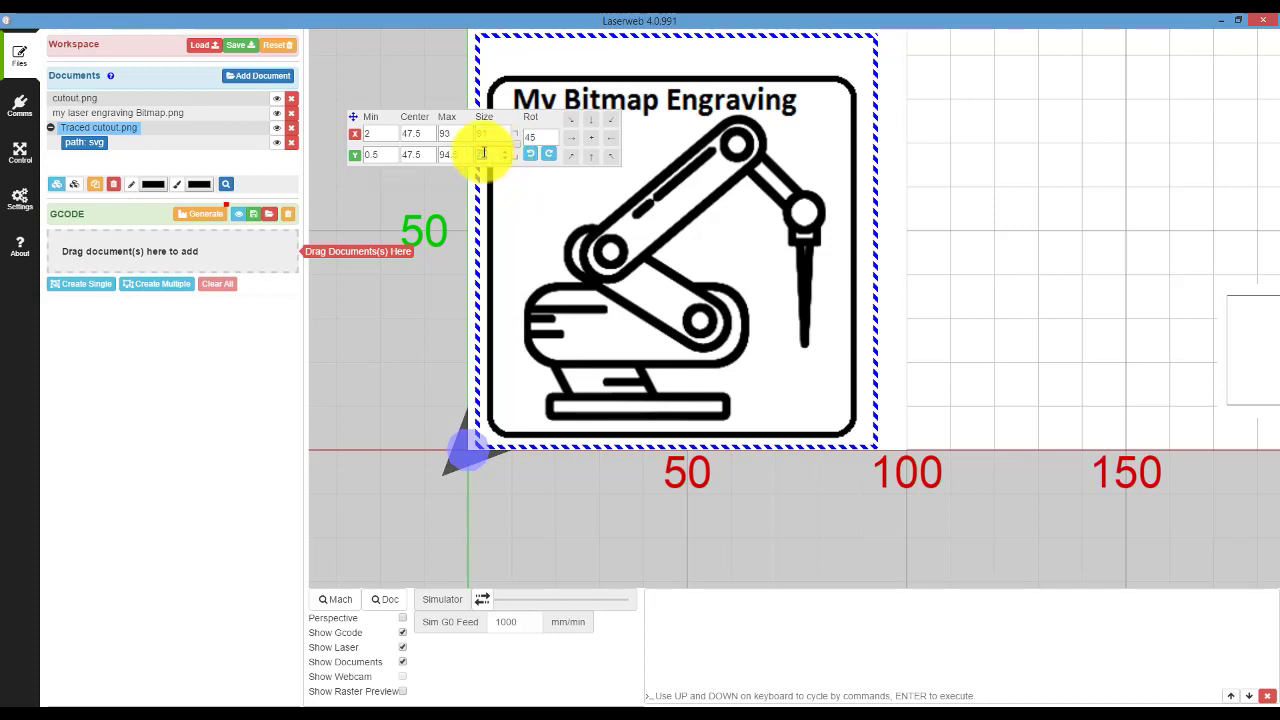
scroll(484, 152, "down", 4)
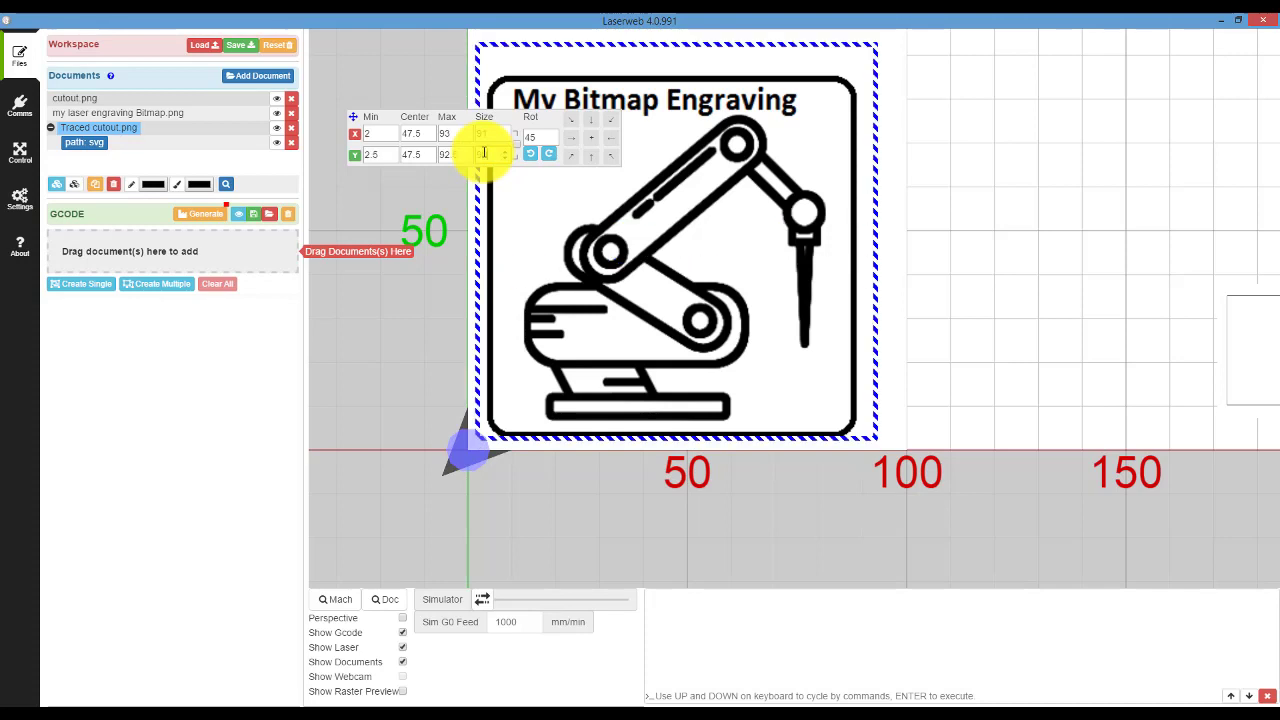
left_click(612, 121)
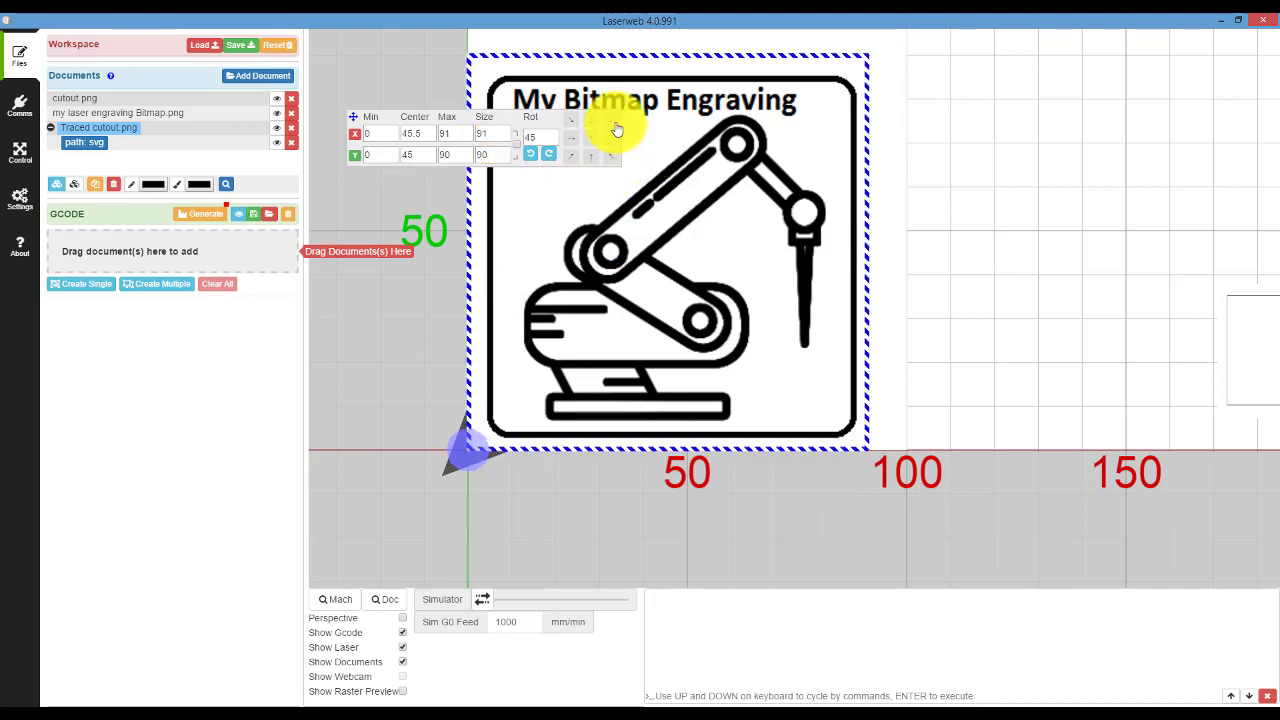
Set the traced square's height to 92 and realign its lower-left corner with the origin
left_click(492, 158)
key("BackSpace")
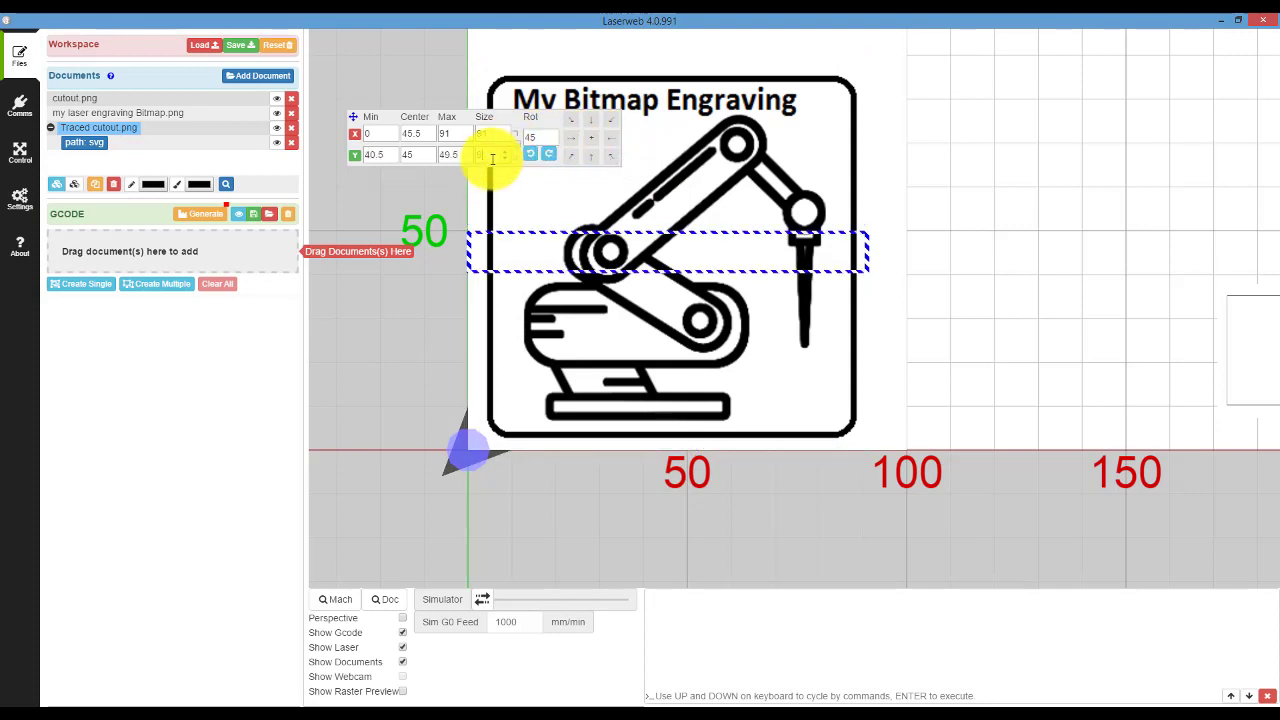
type("2")
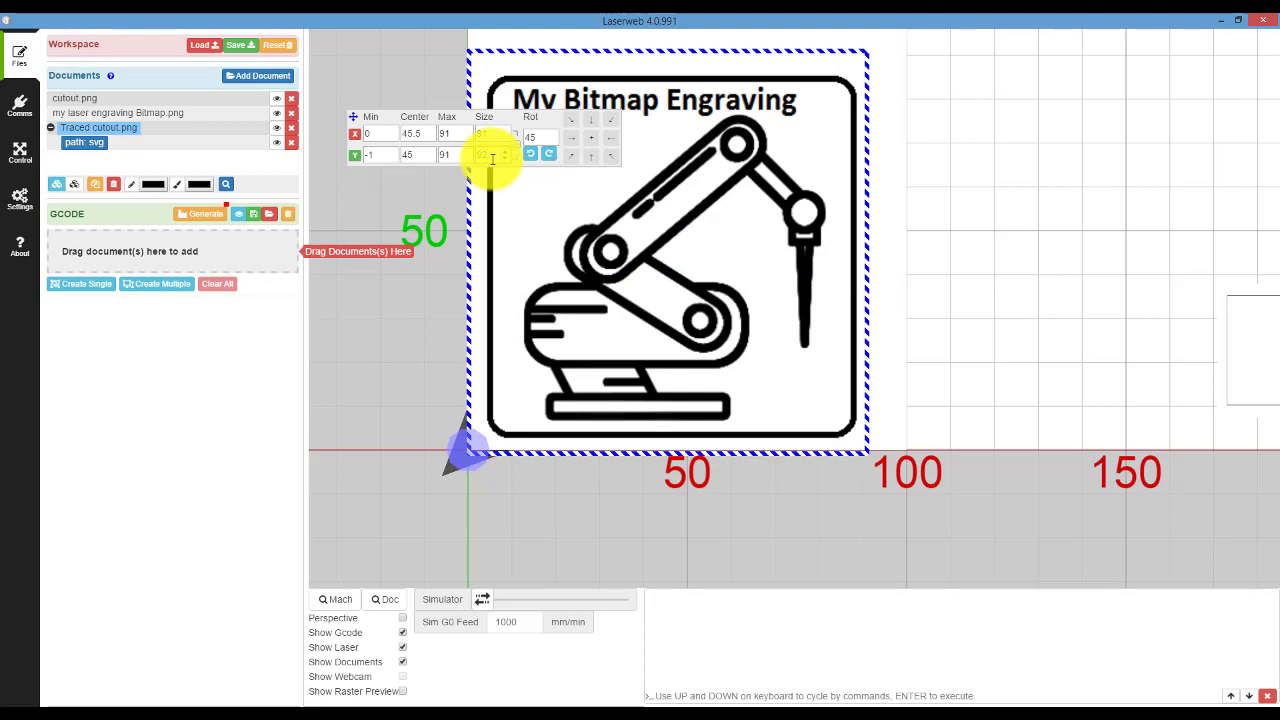
left_click(583, 126)
Move the transform controls clear of the artwork and shift the engraving bitmap's lower-left corner to about X -1.5, Y 4.6
left_click_drag(354, 118, 1010, 260)
left_click(604, 241)
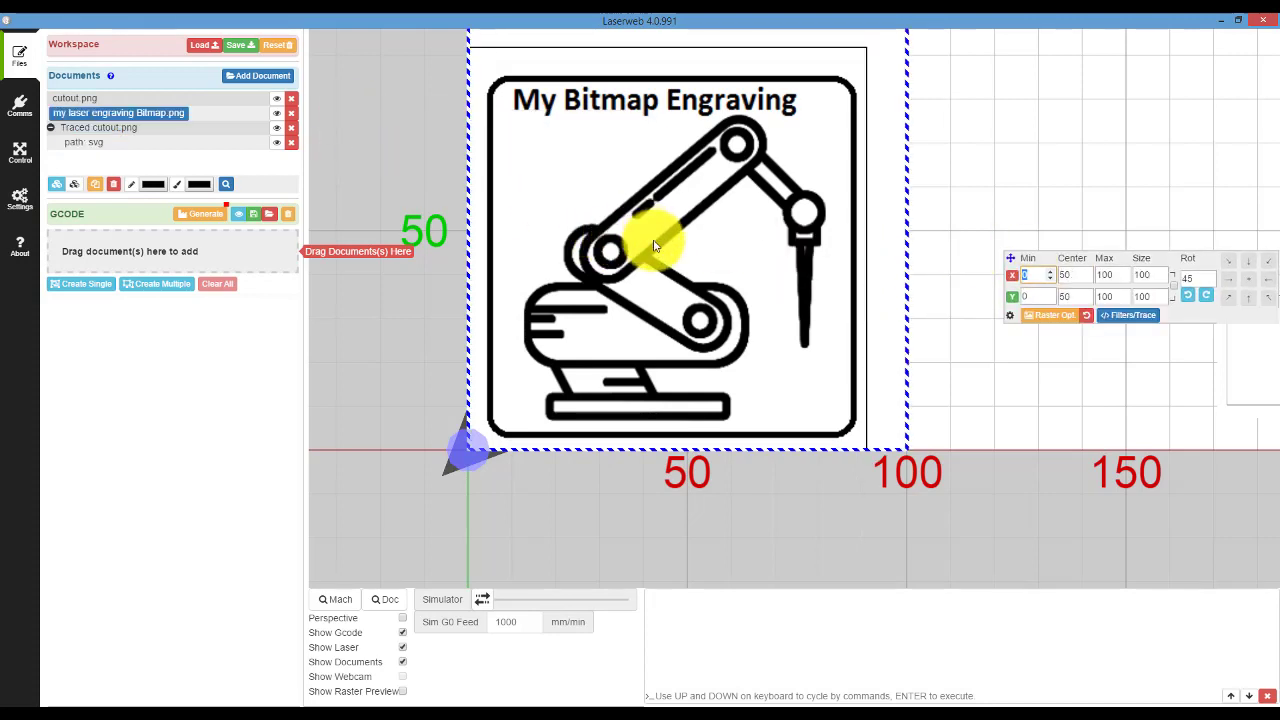
mouse_move(656, 238)
left_mouse_down()
mouse_move(651, 214)
mouse_move(671, 223)
mouse_move(654, 214)
mouse_move(648, 226)
left_mouse_up()
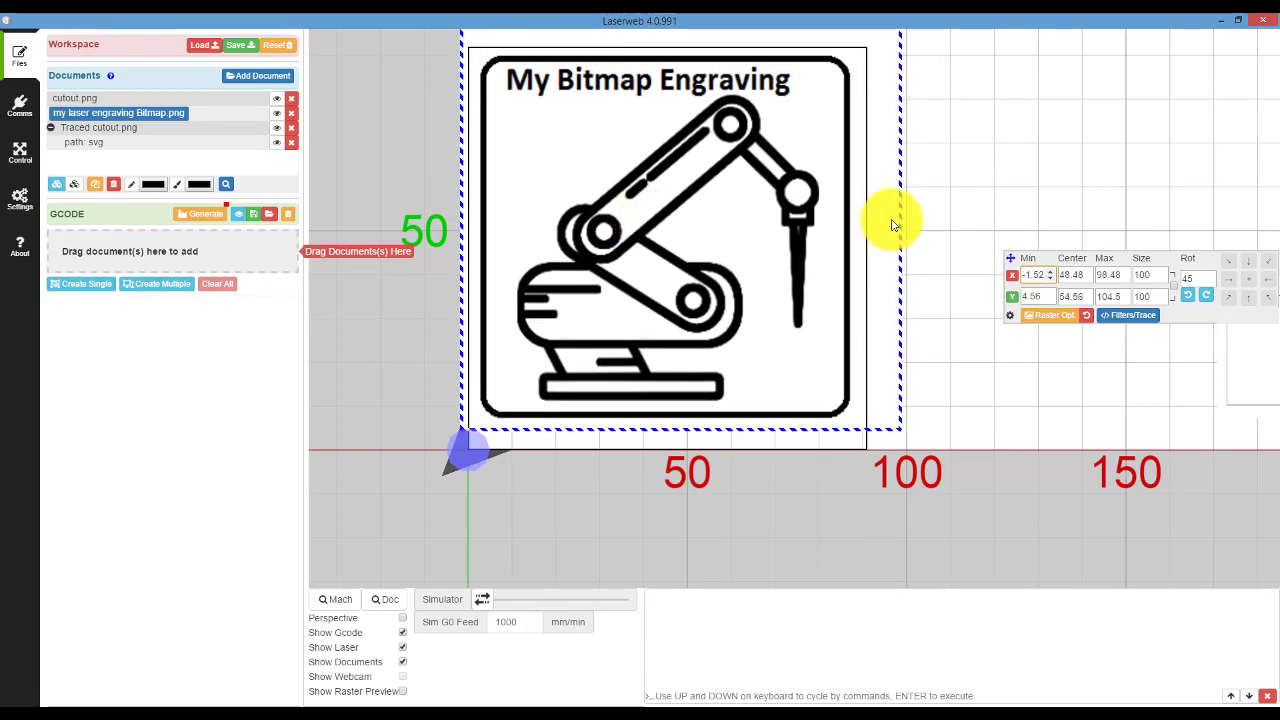
left_click(962, 198)
Lower the engraving bitmap to about X -1.4, Y 2.5 within the traced square, and compare both objects by selecting each in turn
scroll(966, 235, "down", 2)
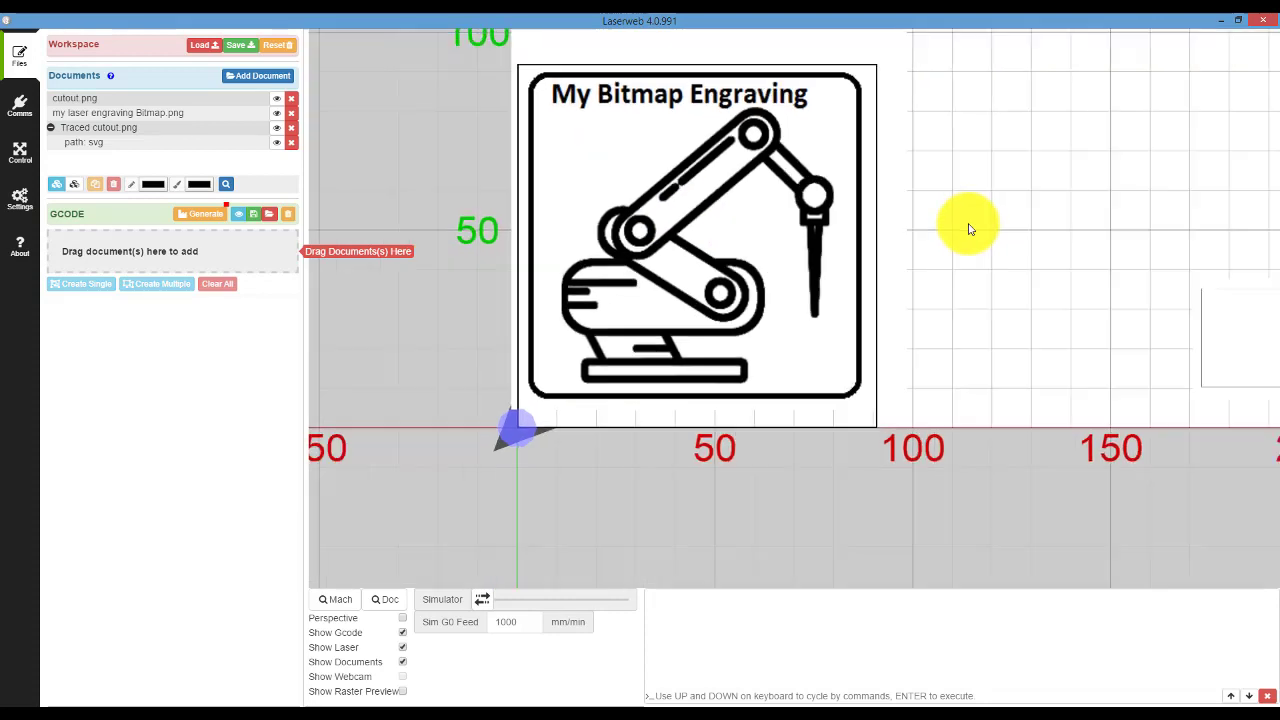
scroll(980, 100, "up", 3)
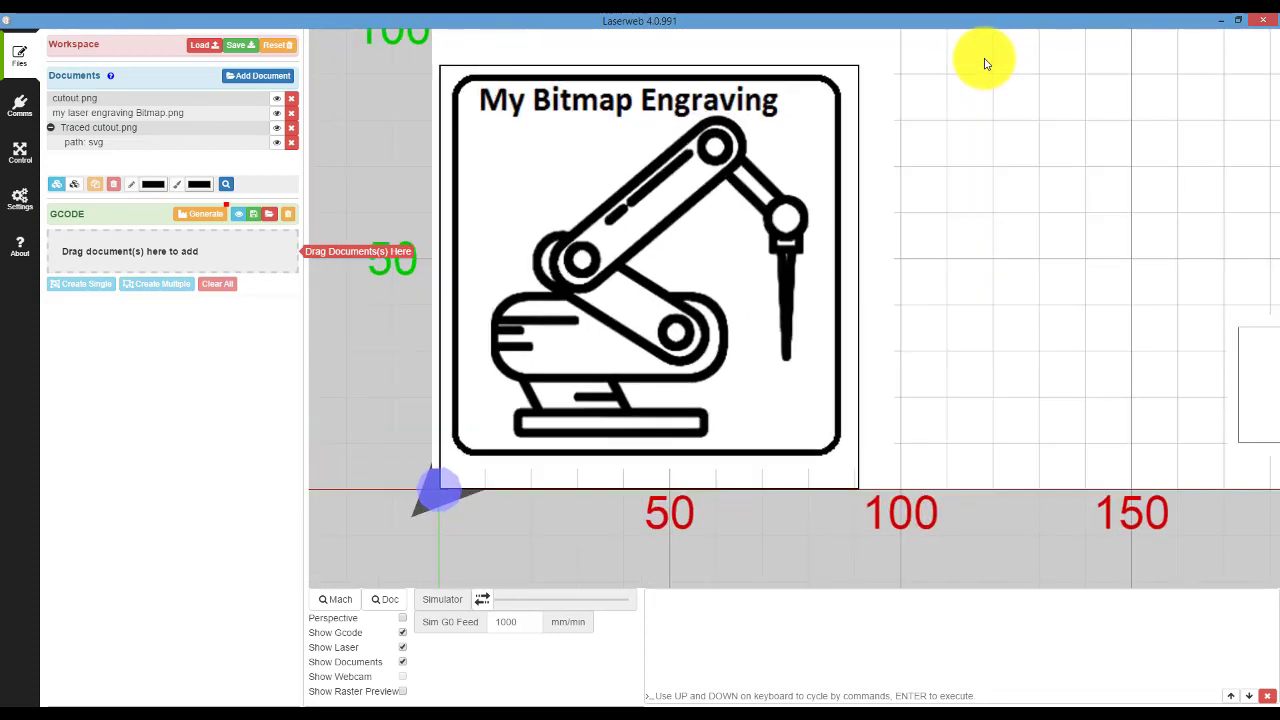
left_click(690, 275)
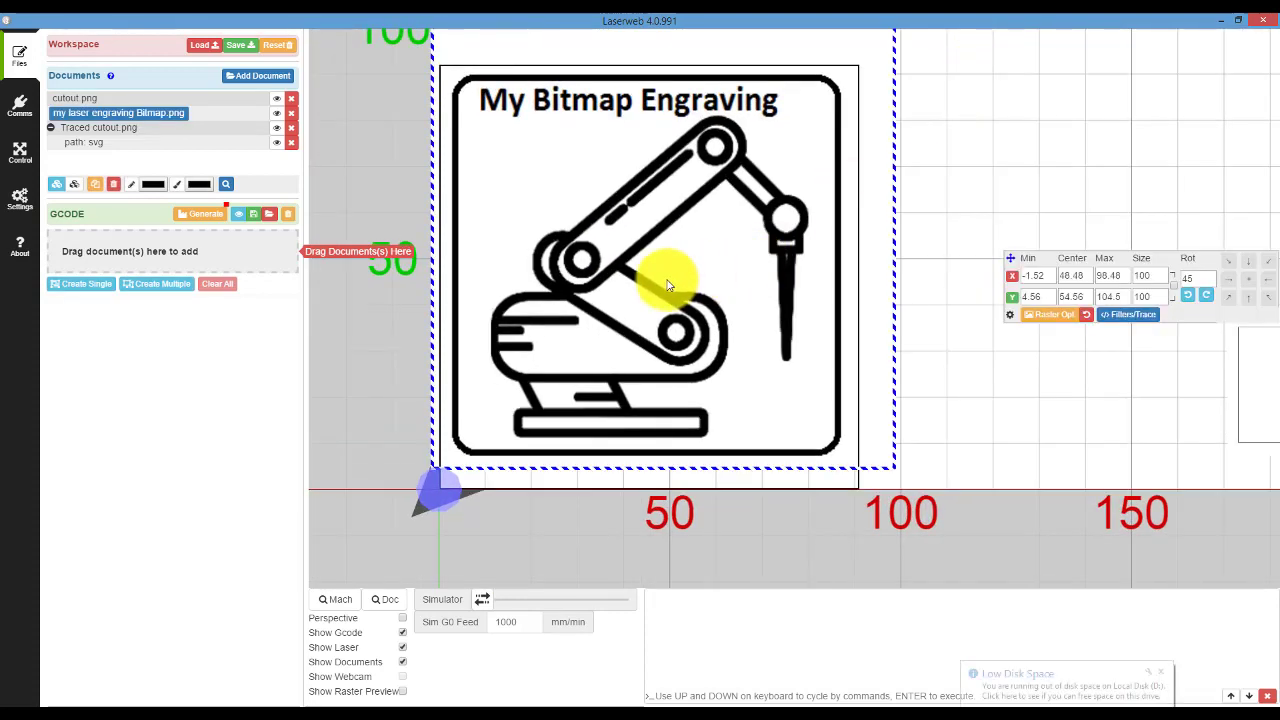
left_click_drag(665, 285, 666, 295)
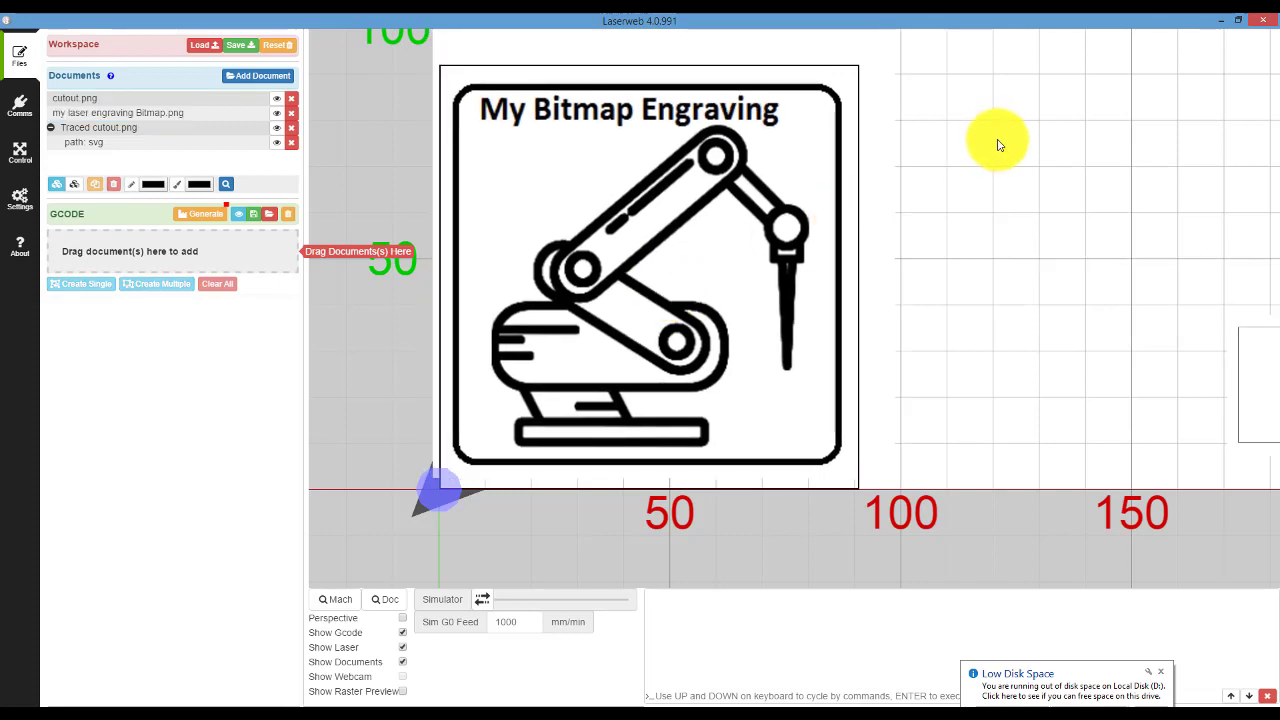
left_click(729, 69)
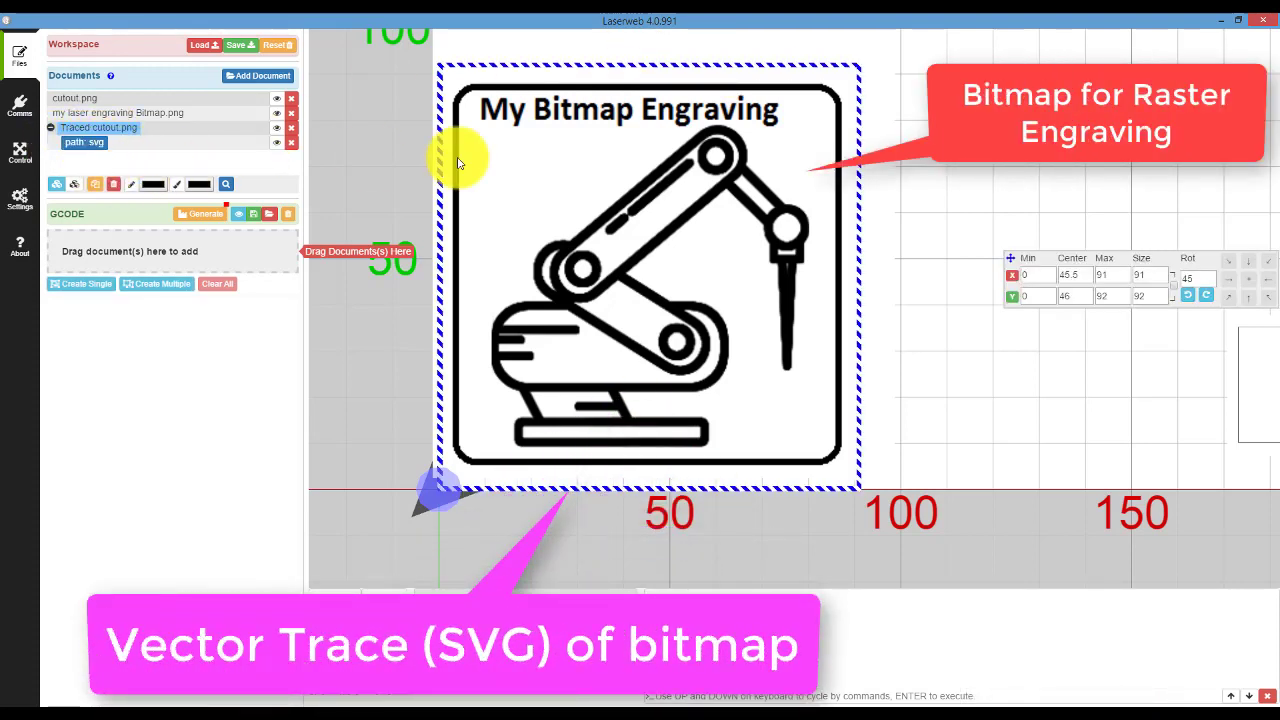
left_click(571, 206)
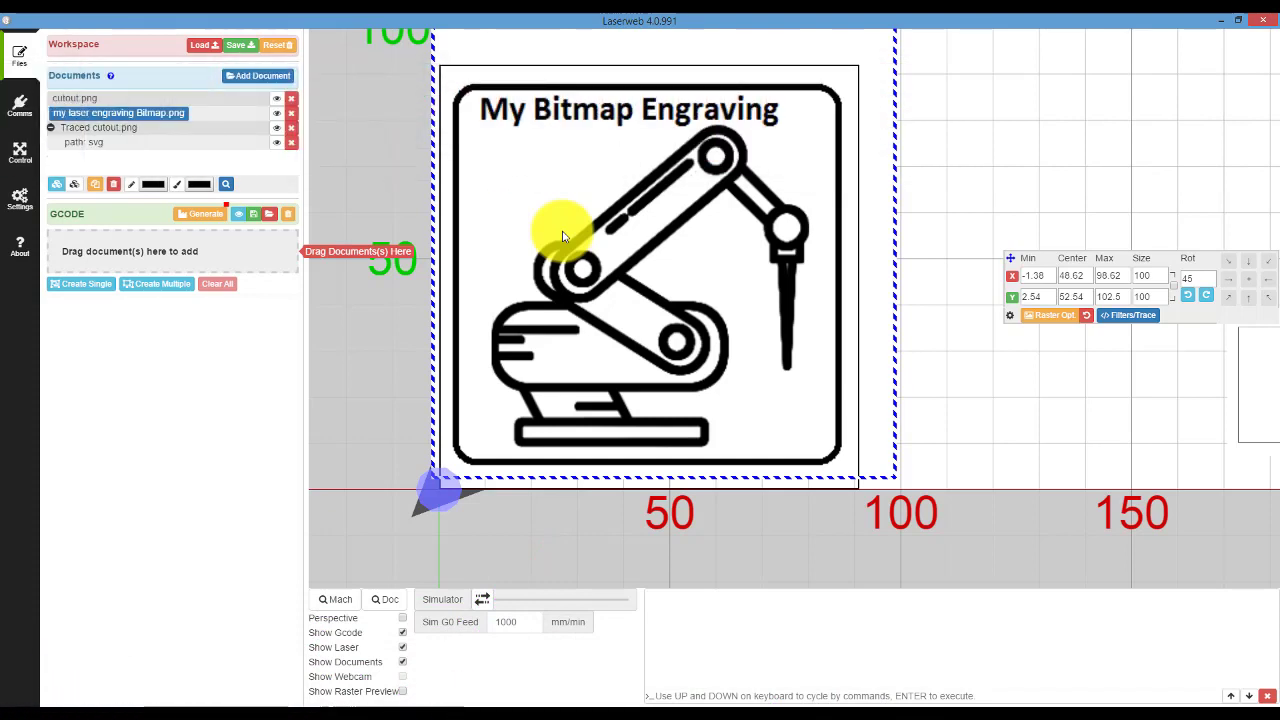
left_click(940, 339)
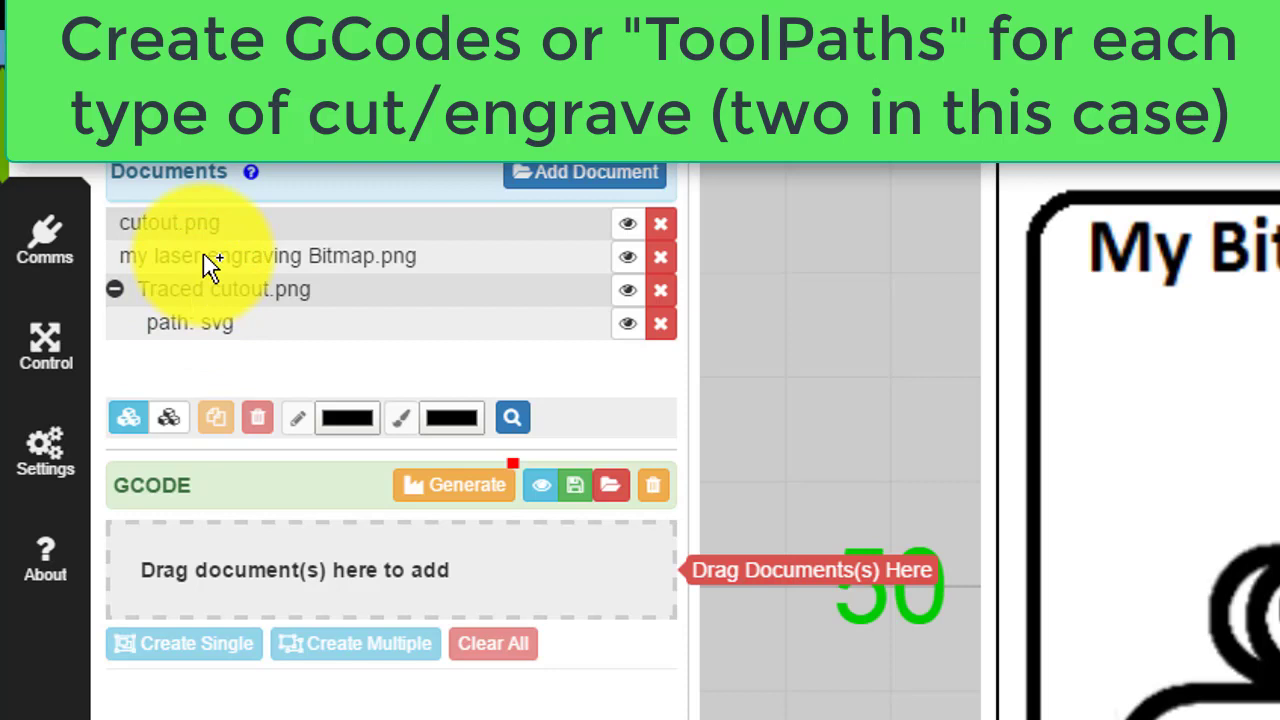
Add the engraving bitmap document to the G-code operations as a Laser Raster operation
left_click(208, 258)
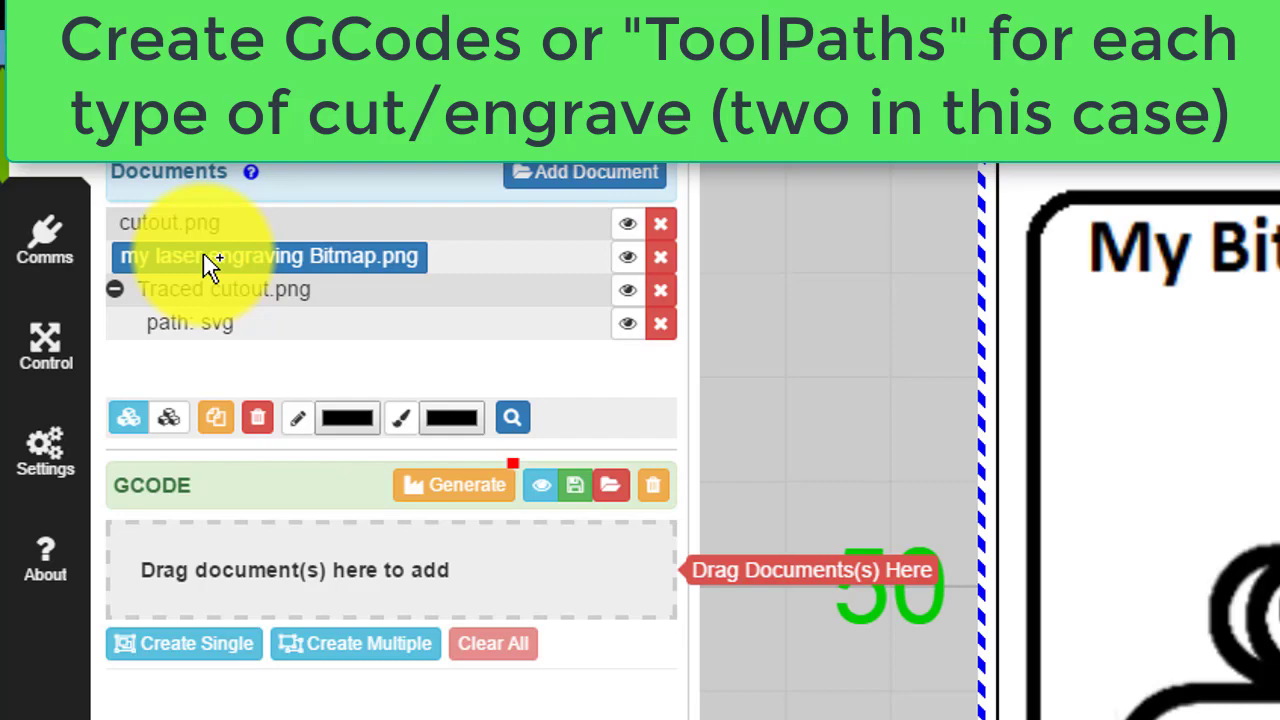
left_click_drag(210, 265, 309, 574)
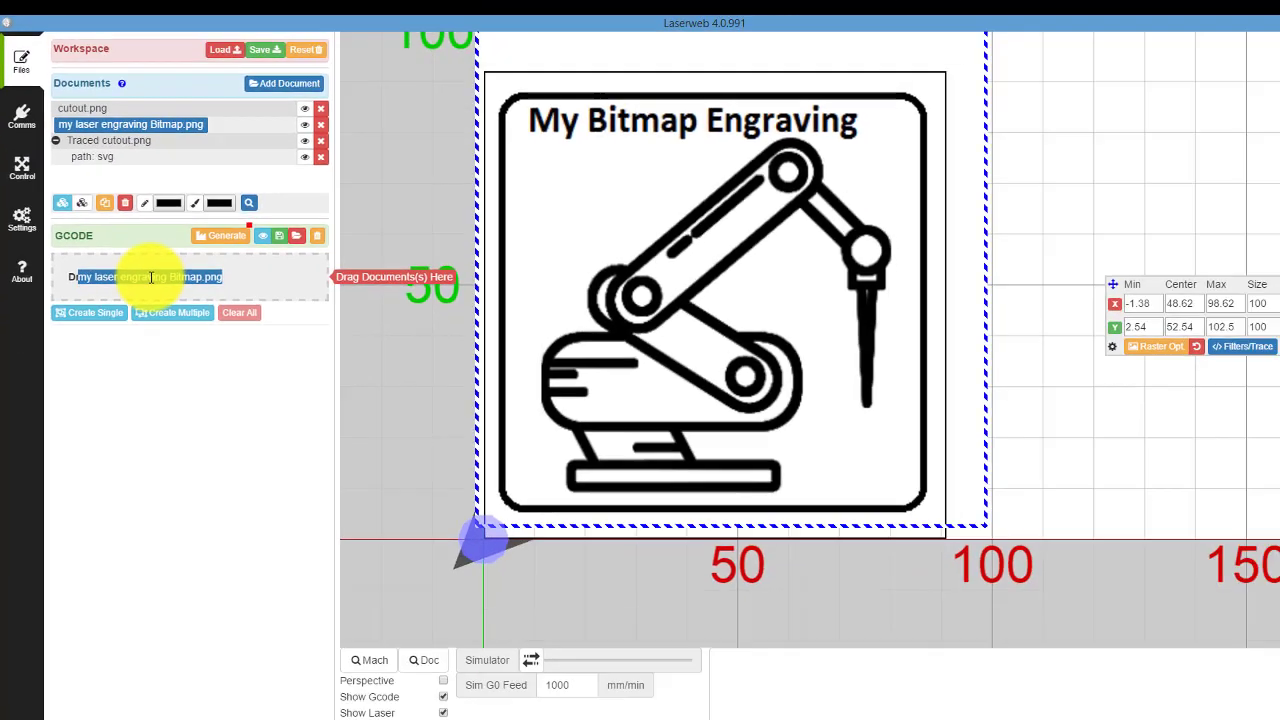
left_click_drag(150, 277, 153, 277)
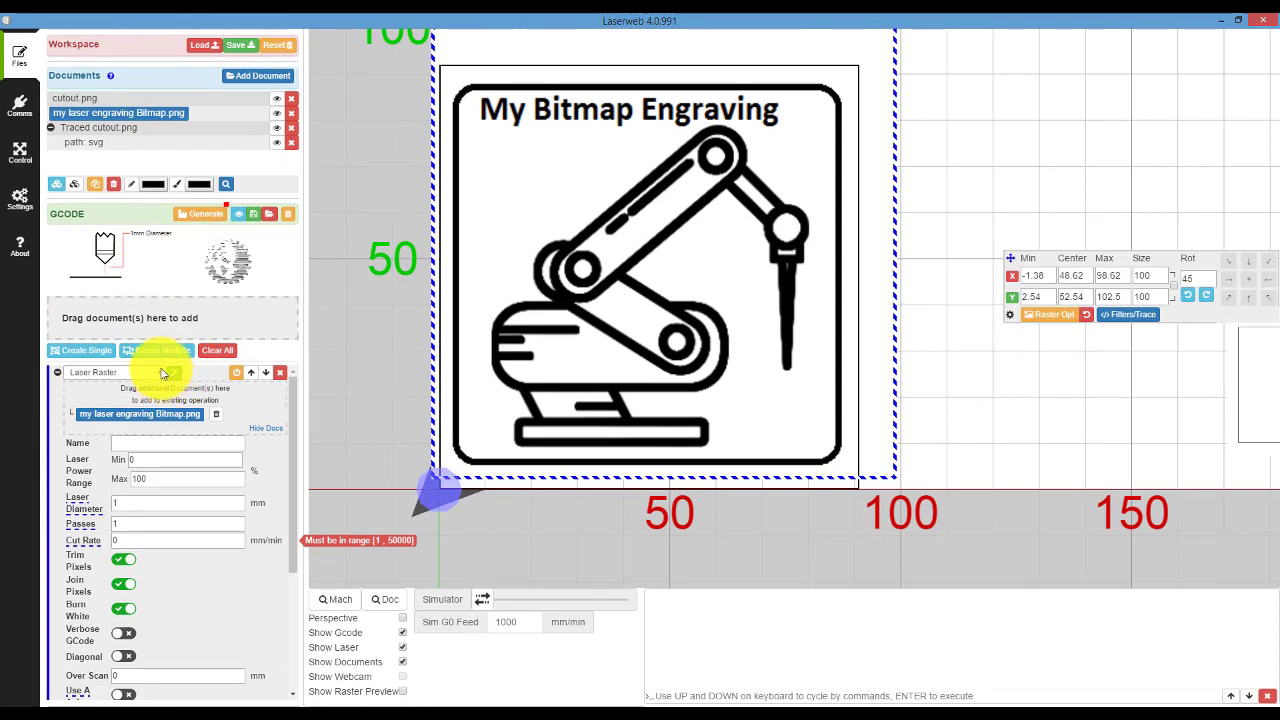
Set the raster operation's laser diameter to 0.3 mm and cut rate to 500 mm/min, and name it "raster"
left_click(154, 504)
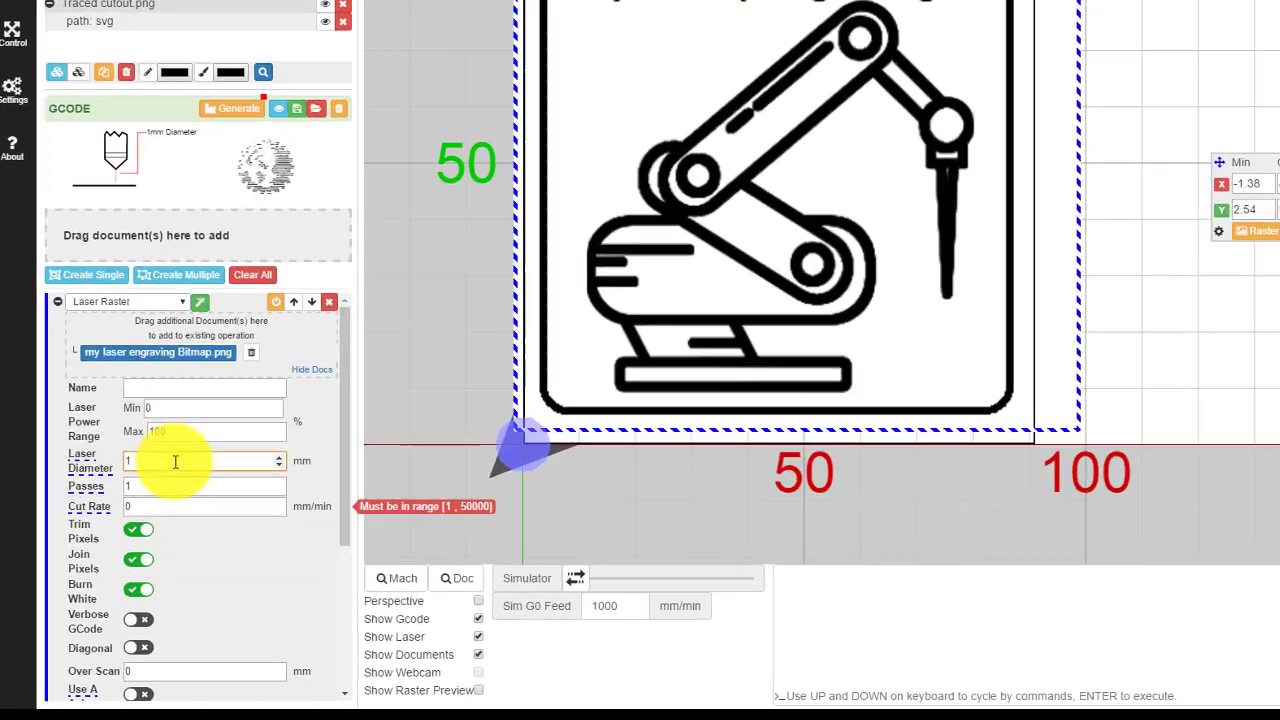
key("BackSpace")
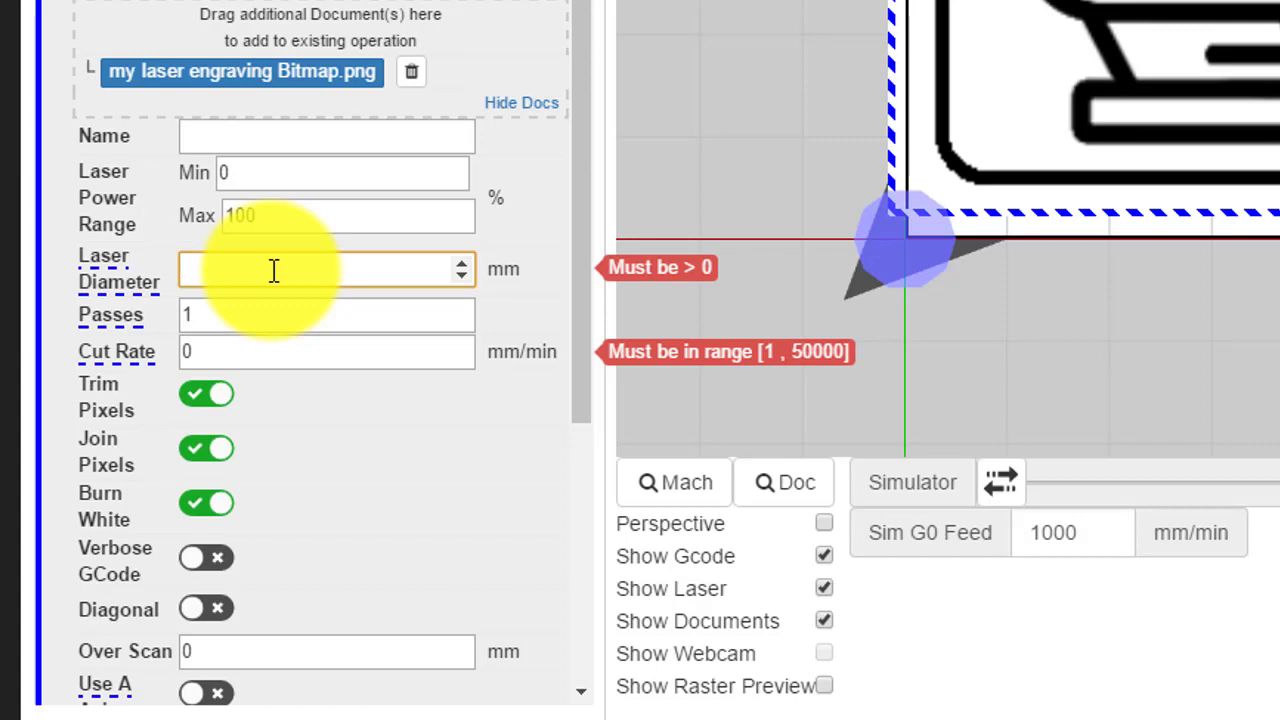
type(".3")
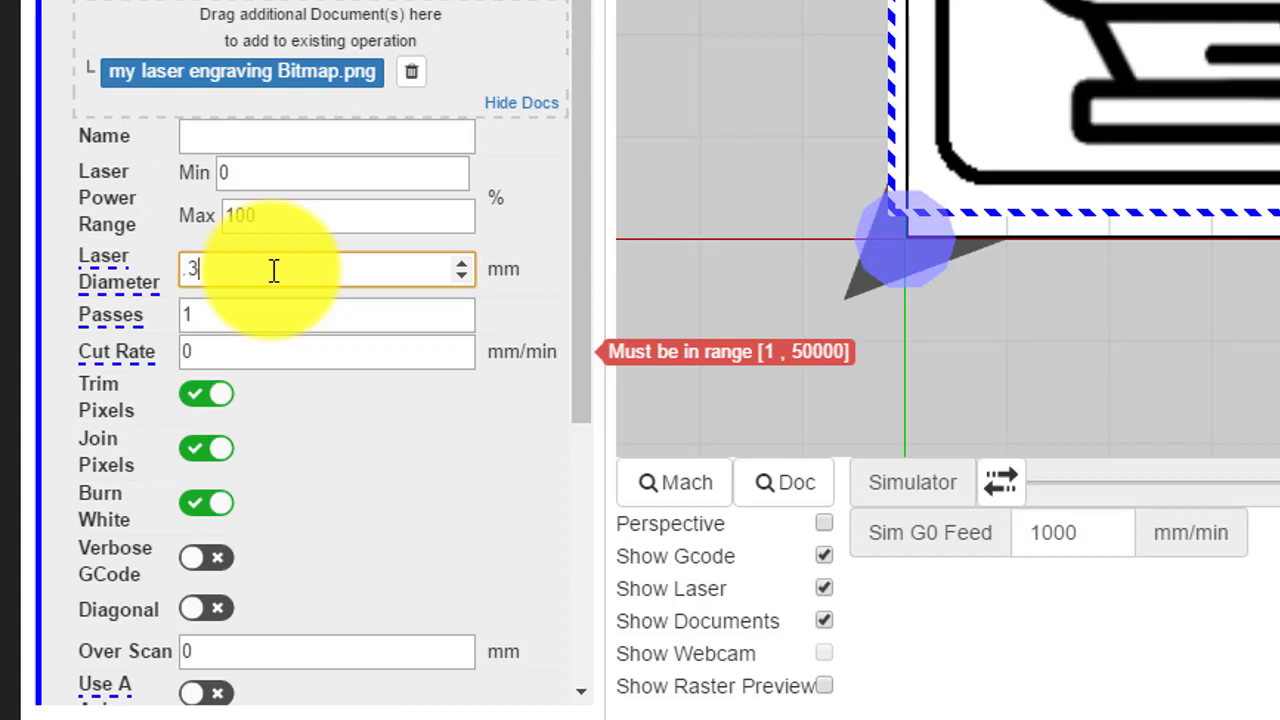
left_click(240, 354)
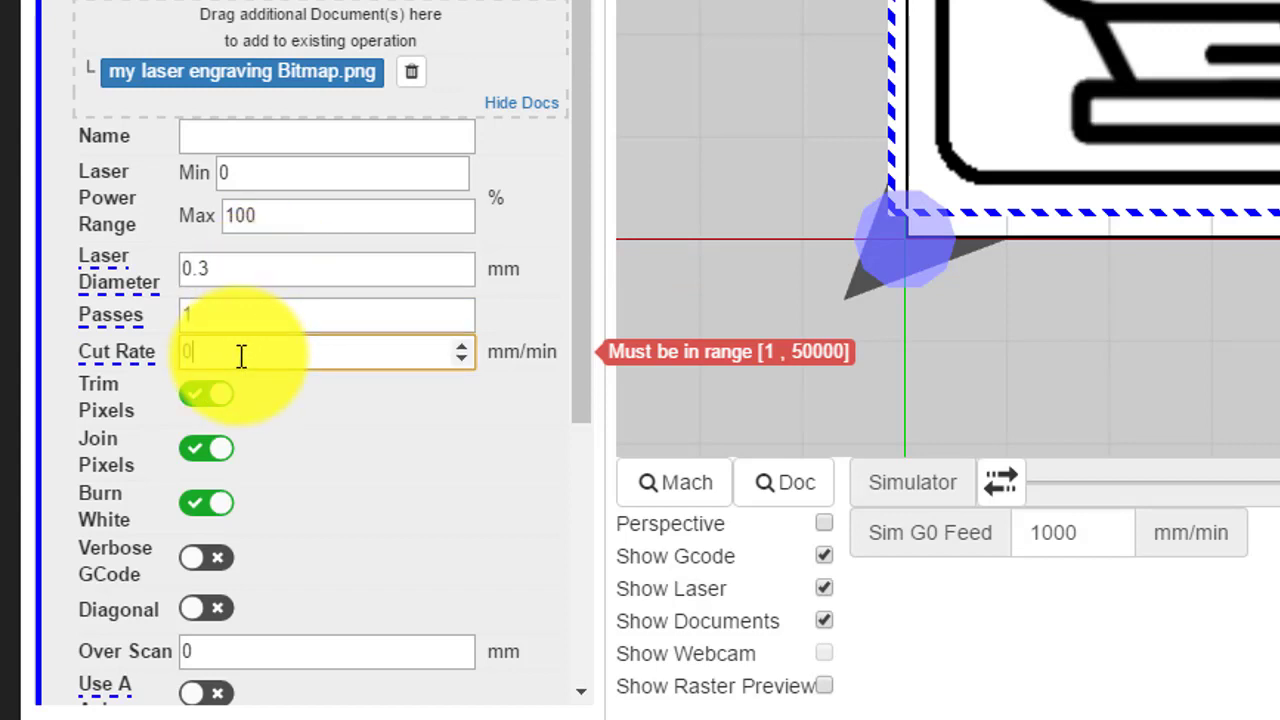
key("BackSpace")
type("500")
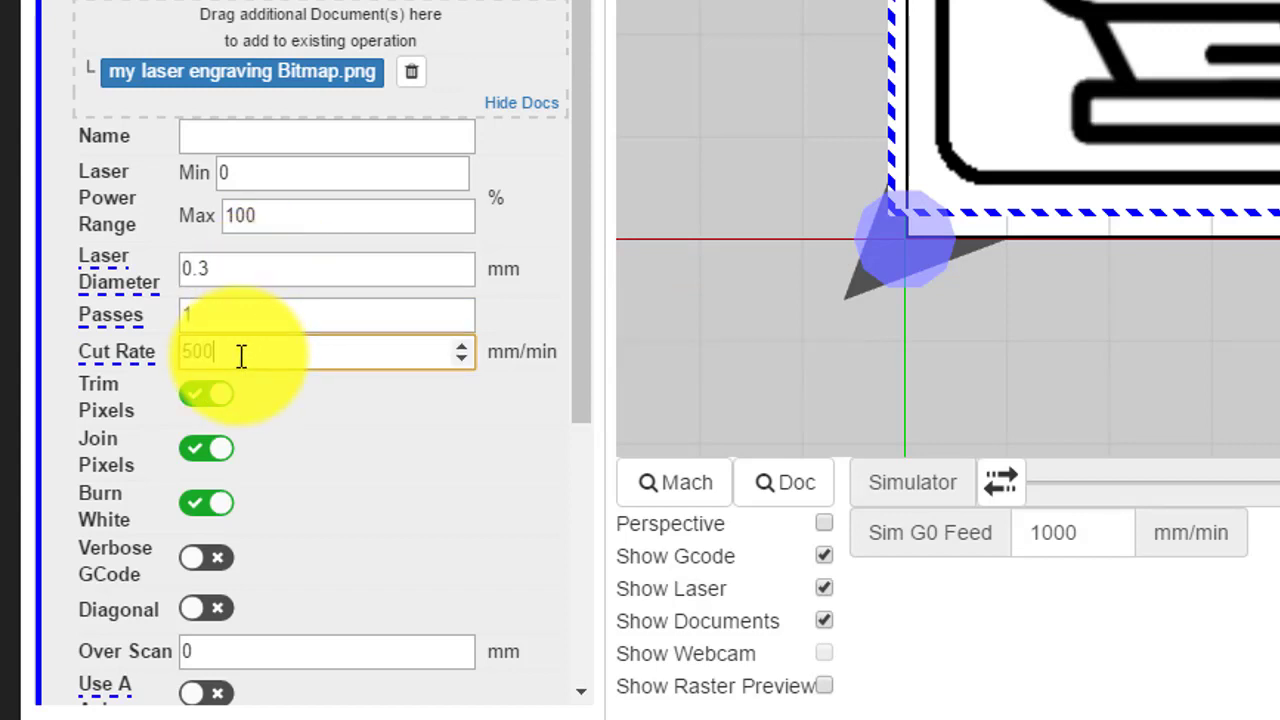
left_click(280, 138)
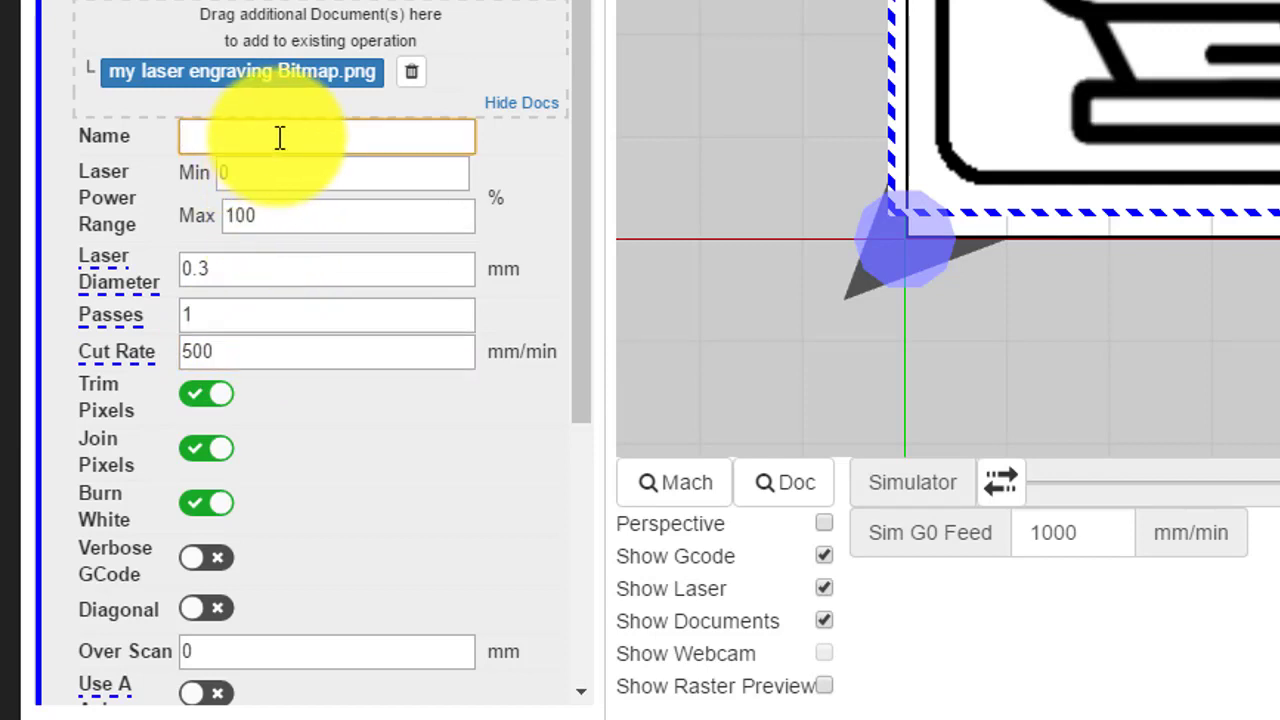
type("raster")
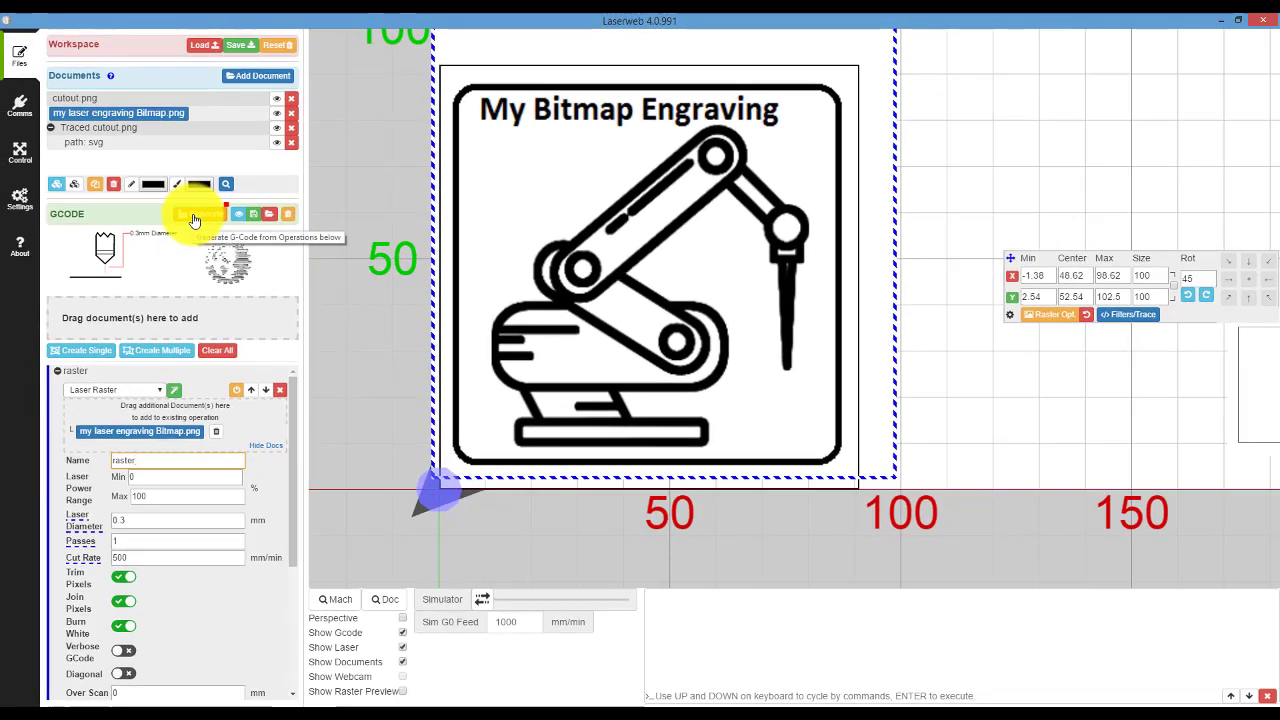
Generate the G-code for the raster operation and show the raster preview beside the artwork
left_click(194, 216)
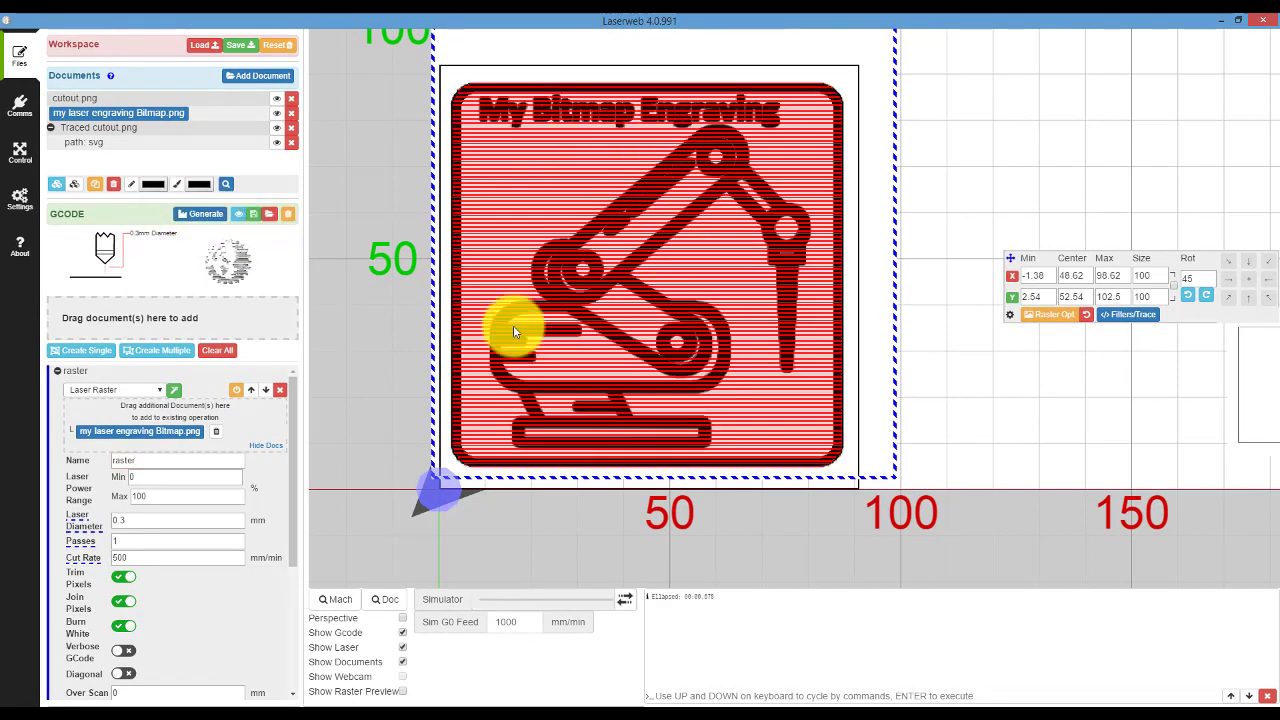
left_click(402, 691)
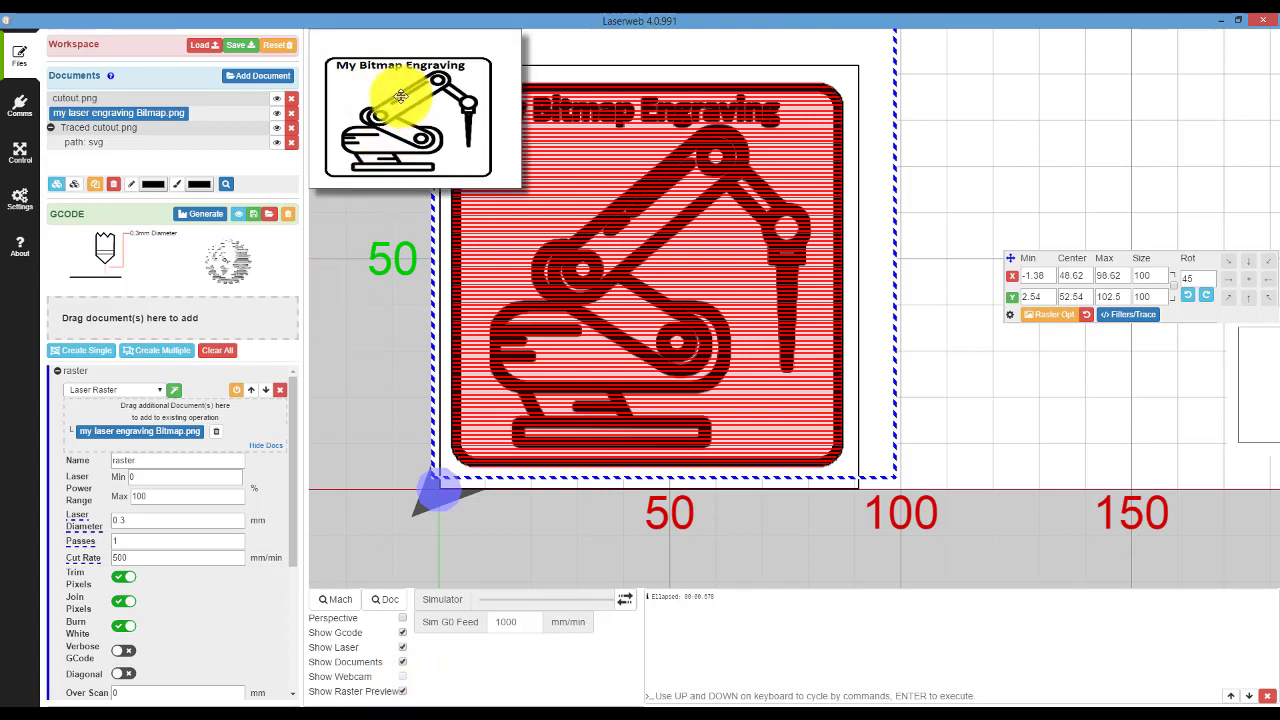
left_click_drag(408, 94, 1081, 117)
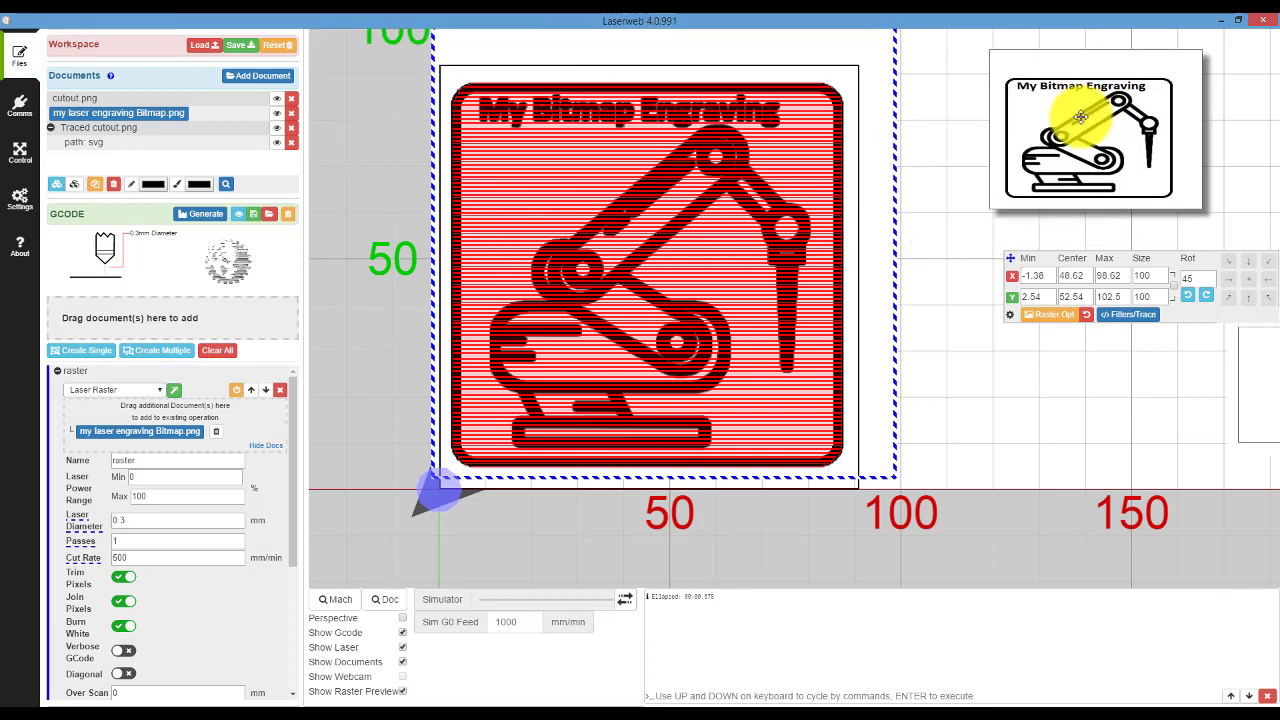
left_click(167, 259)
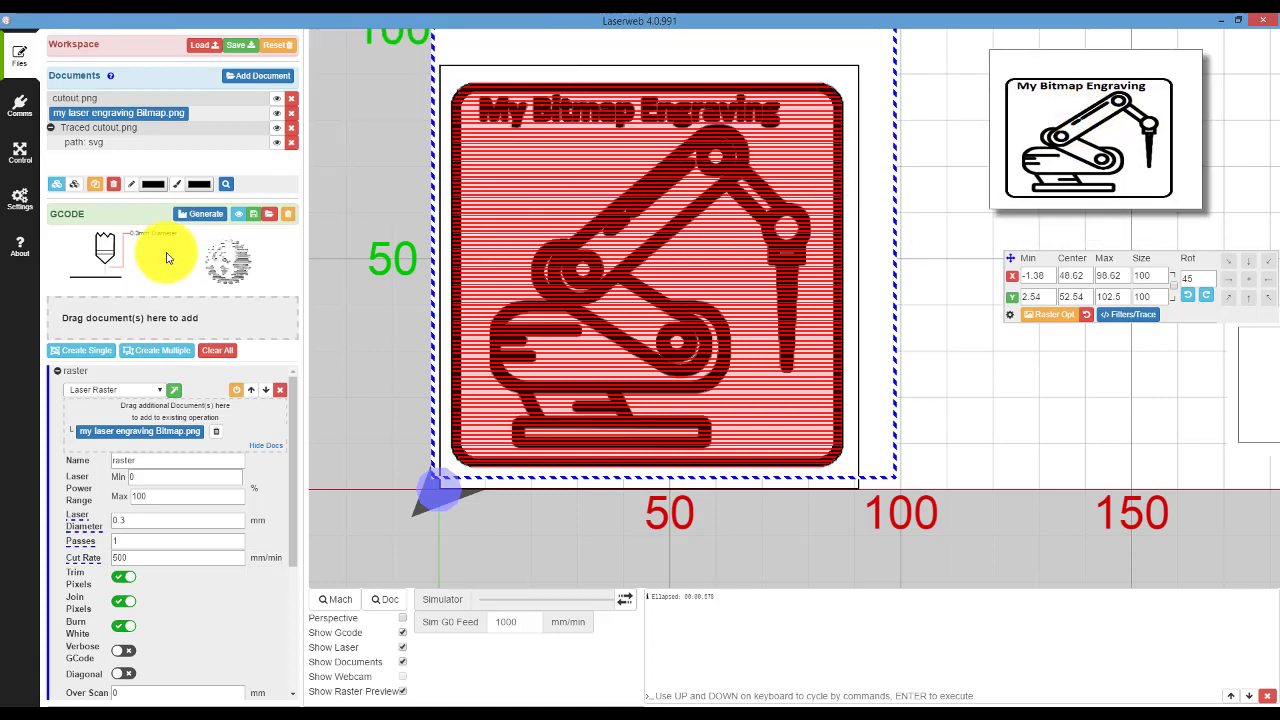
Add the traced cutout's SVG path to the G-code operations and make it a Laser Cut Inside operation
left_click(100, 149)
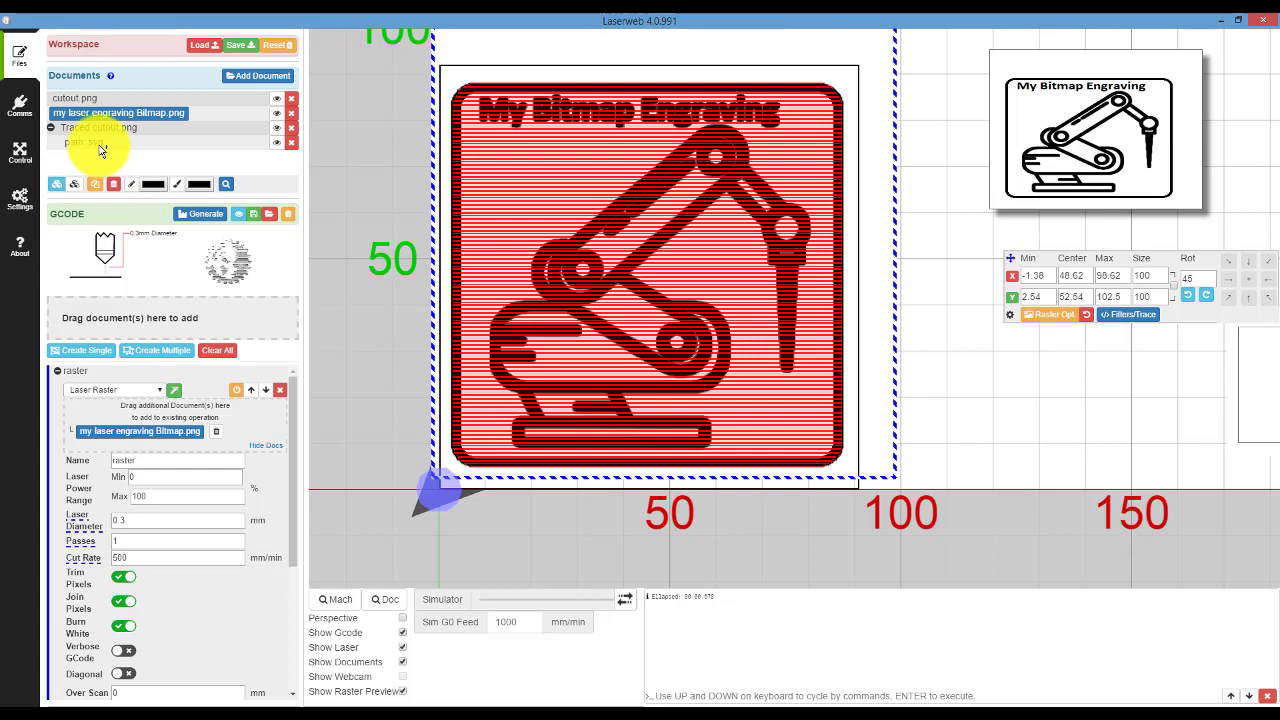
left_click_drag(100, 149, 144, 316)
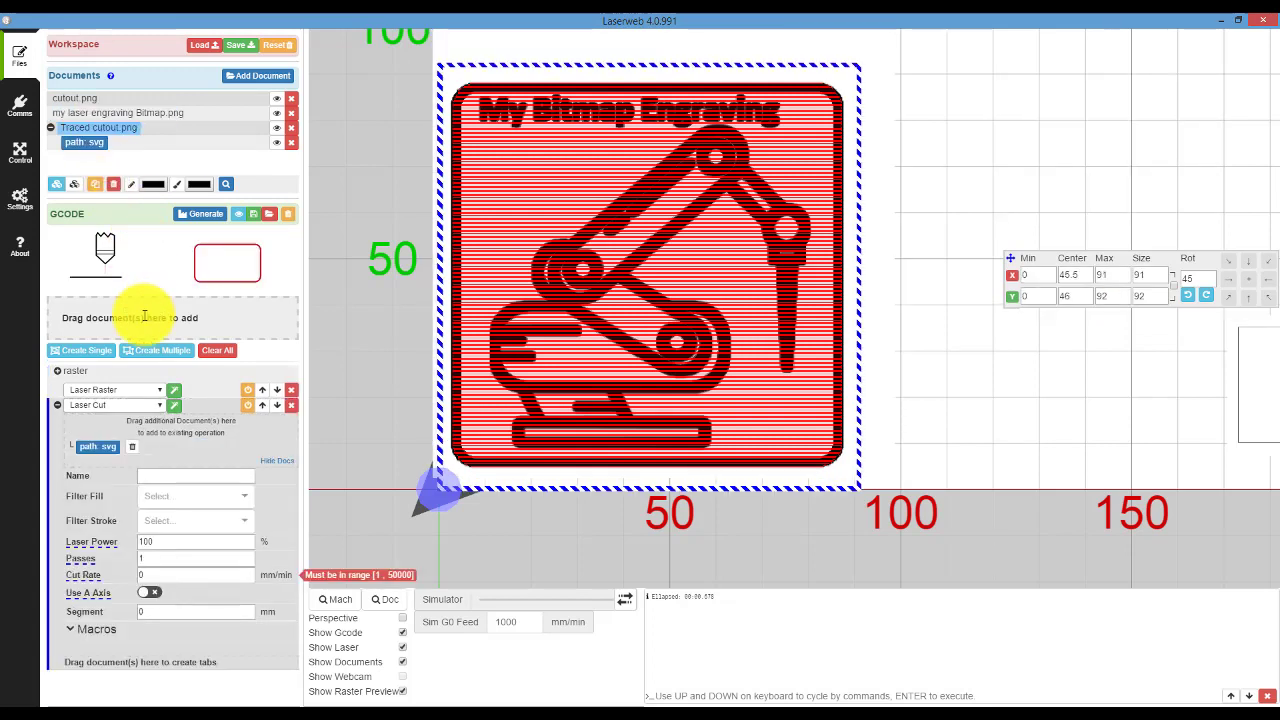
left_click(160, 405)
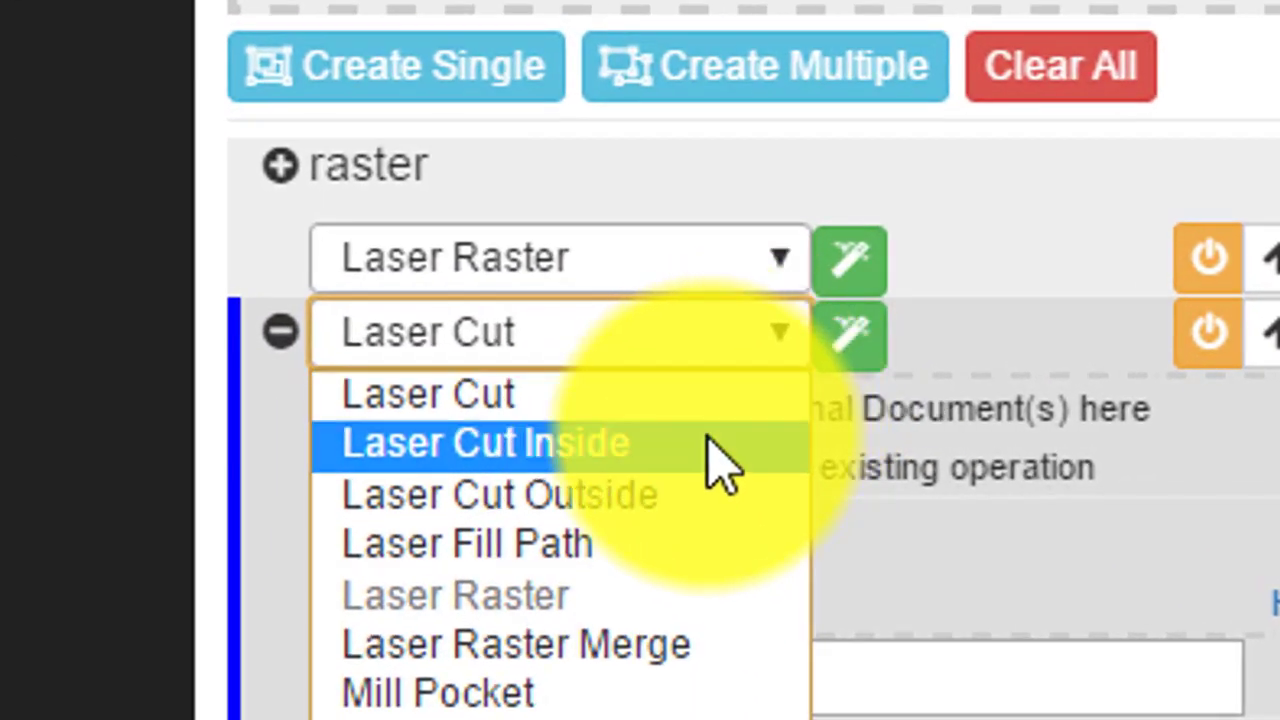
left_click(720, 462)
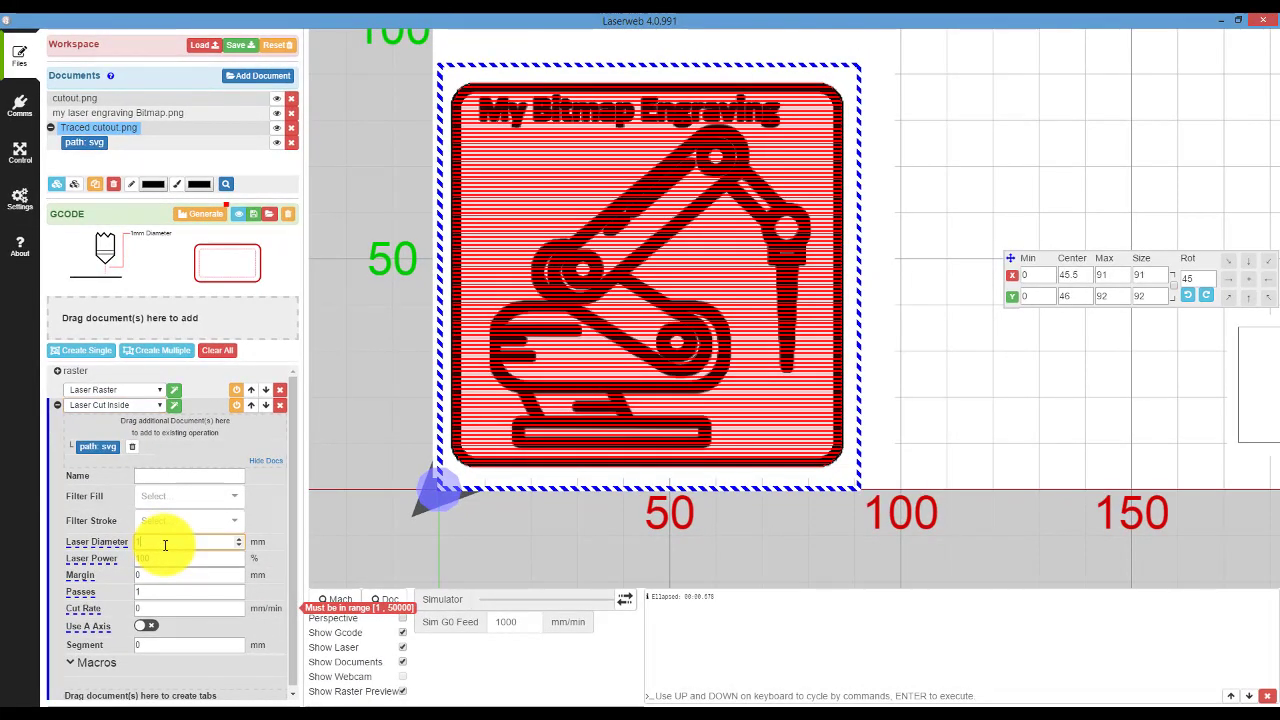
Set the Laser Cut Inside operation's laser diameter to 0.3 mm and its cut rate to 200 mm/min
key("BackSpace")
type("0.3")
left_click(162, 607)
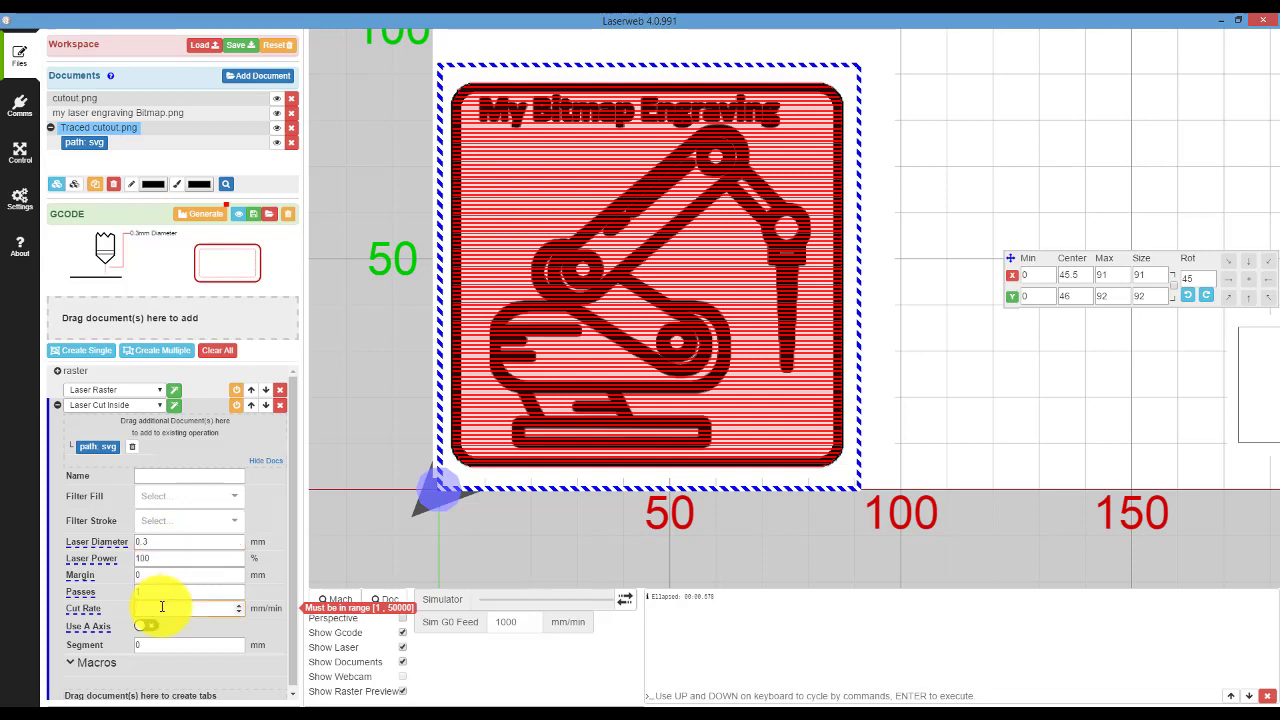
type("4")
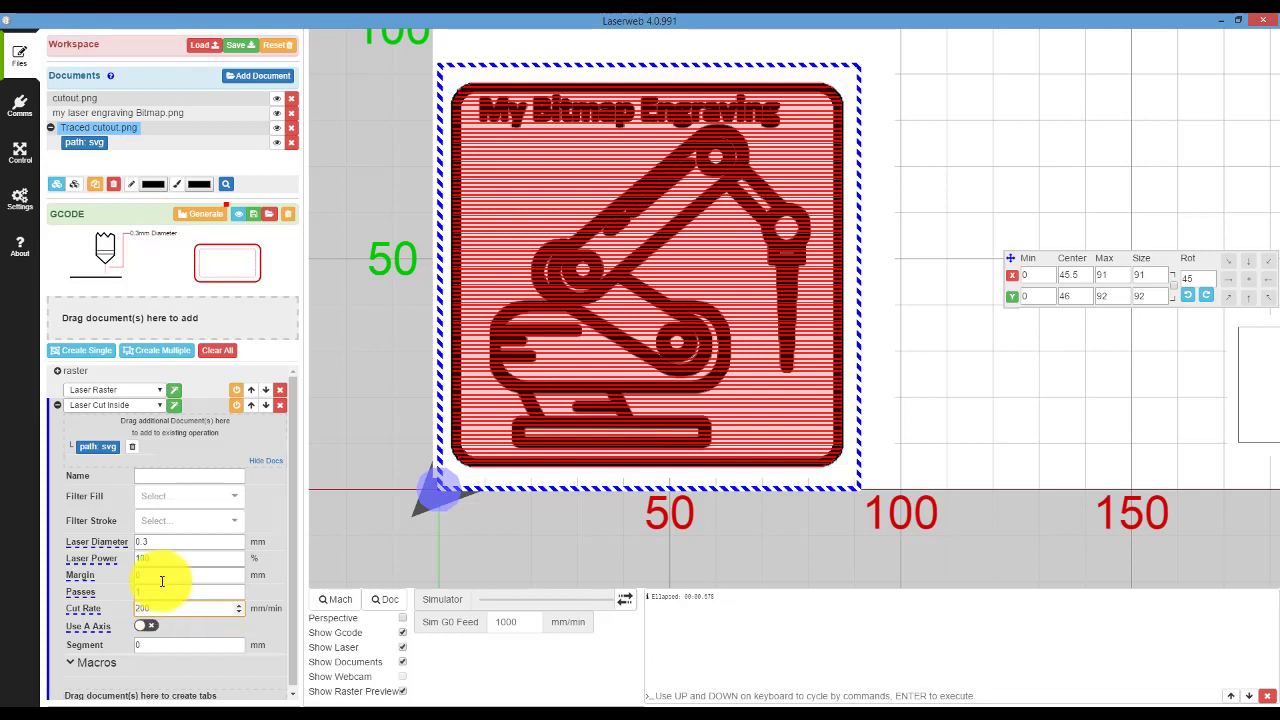
Generate the G-code for the raster and cut operations, and check the final cutout pass in the simulator with the artwork deselected
left_click(204, 220)
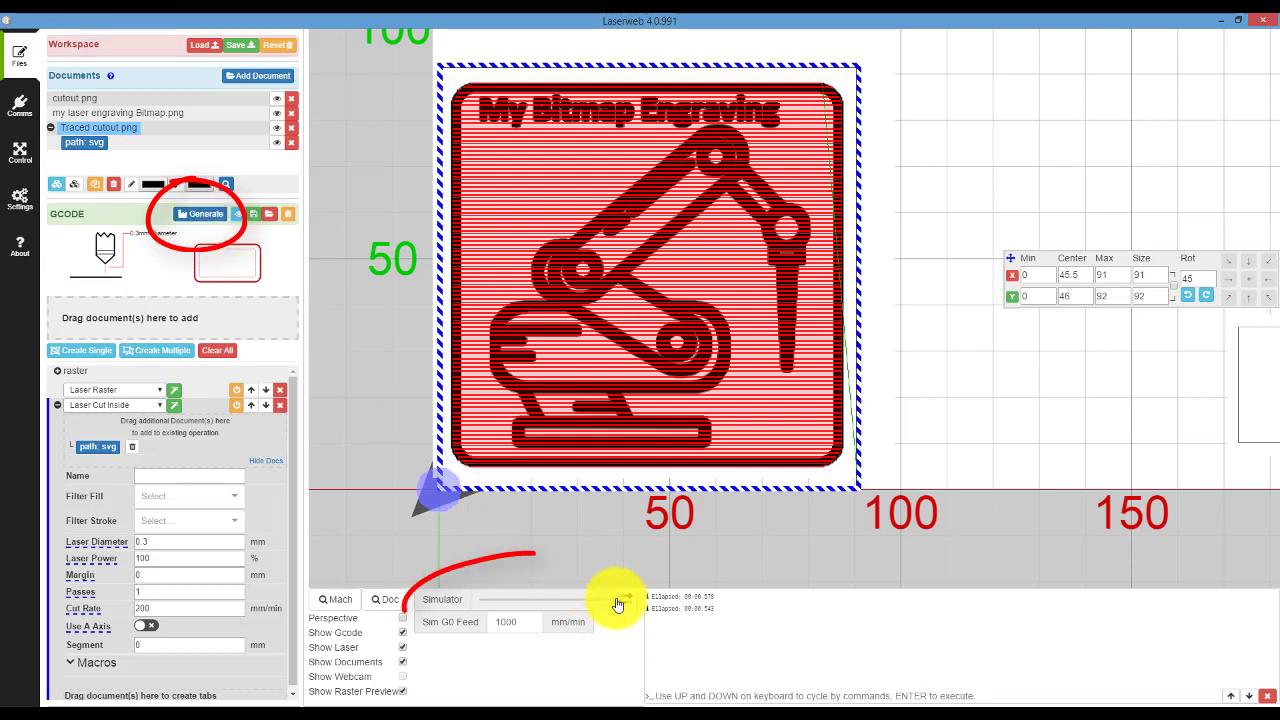
mouse_move(621, 601)
left_mouse_down()
mouse_move(471, 593)
mouse_move(617, 603)
left_mouse_up()
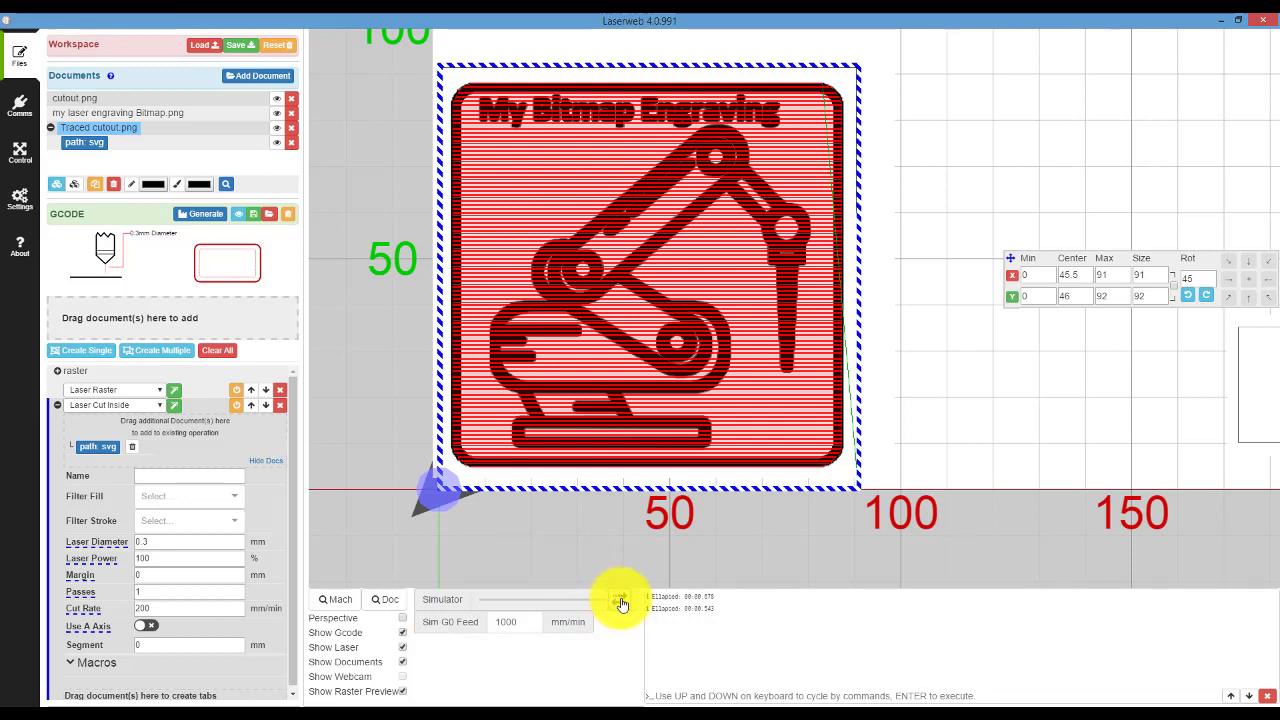
left_click(912, 429)
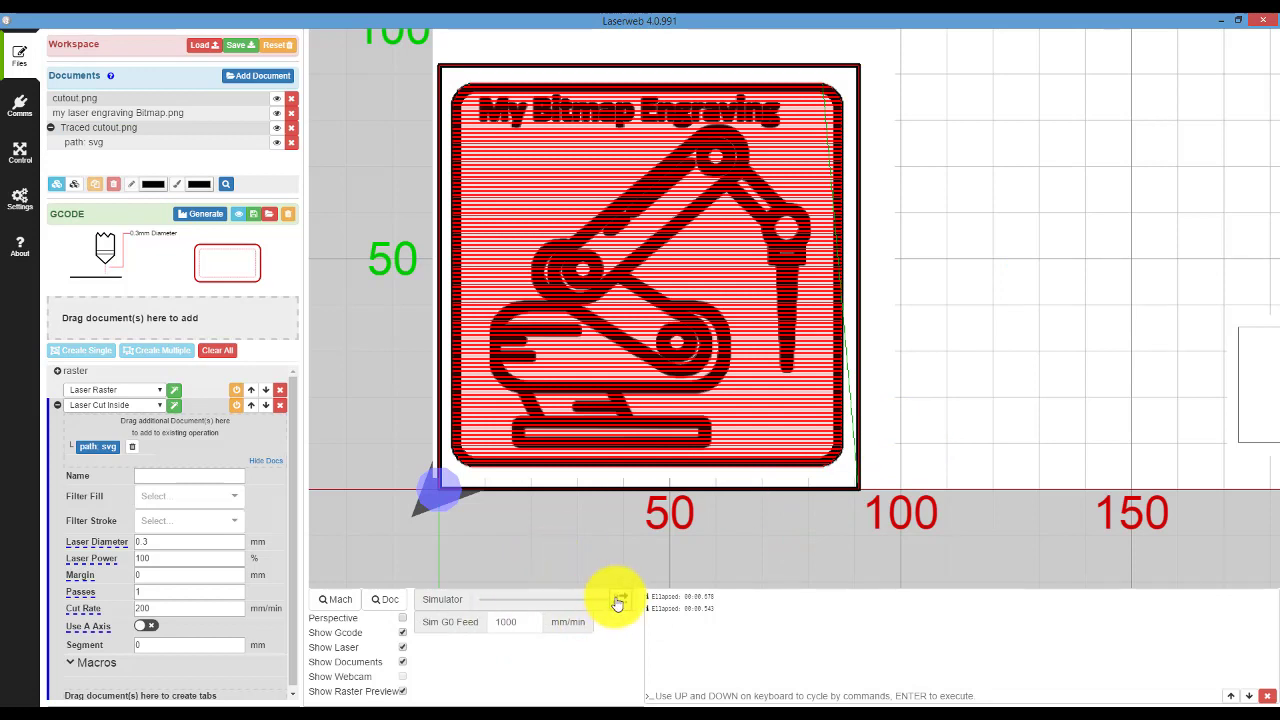
mouse_move(612, 598)
left_mouse_down()
mouse_move(480, 603)
mouse_move(626, 601)
left_mouse_up()
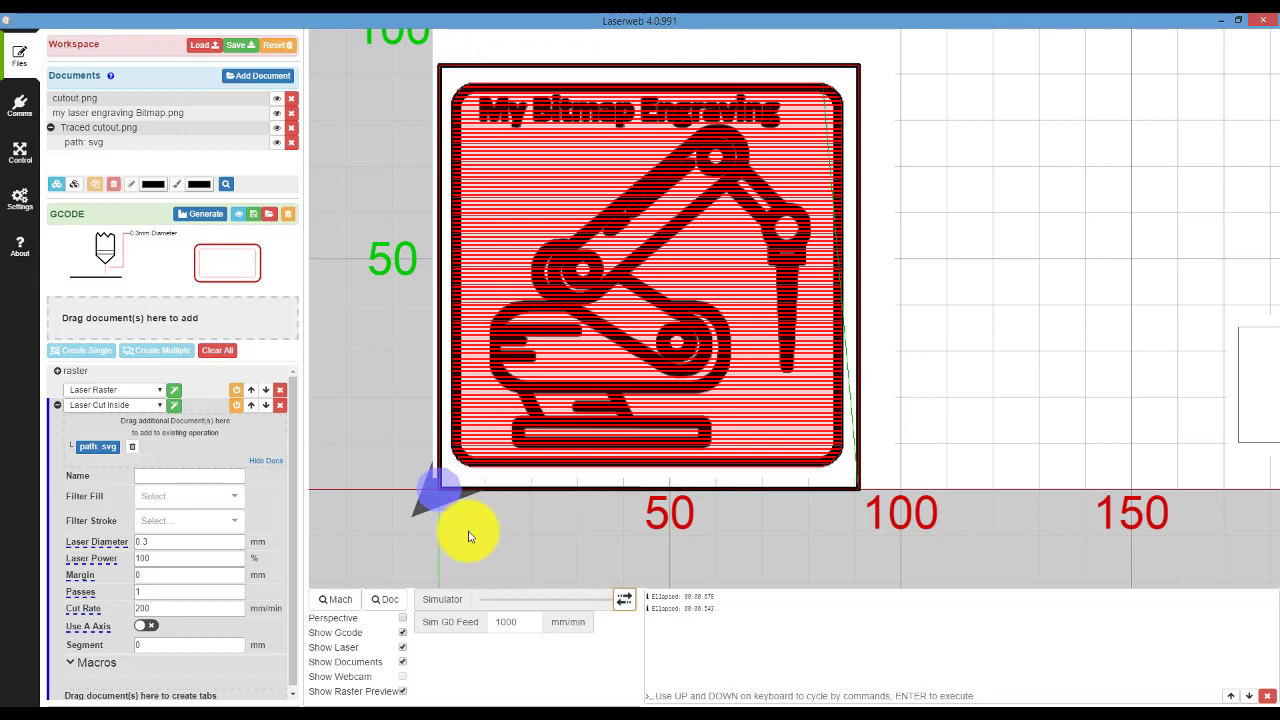
View the generated G-code, examining the raster header and moves and the cut passes near the end, and close the viewer
left_click(240, 215)
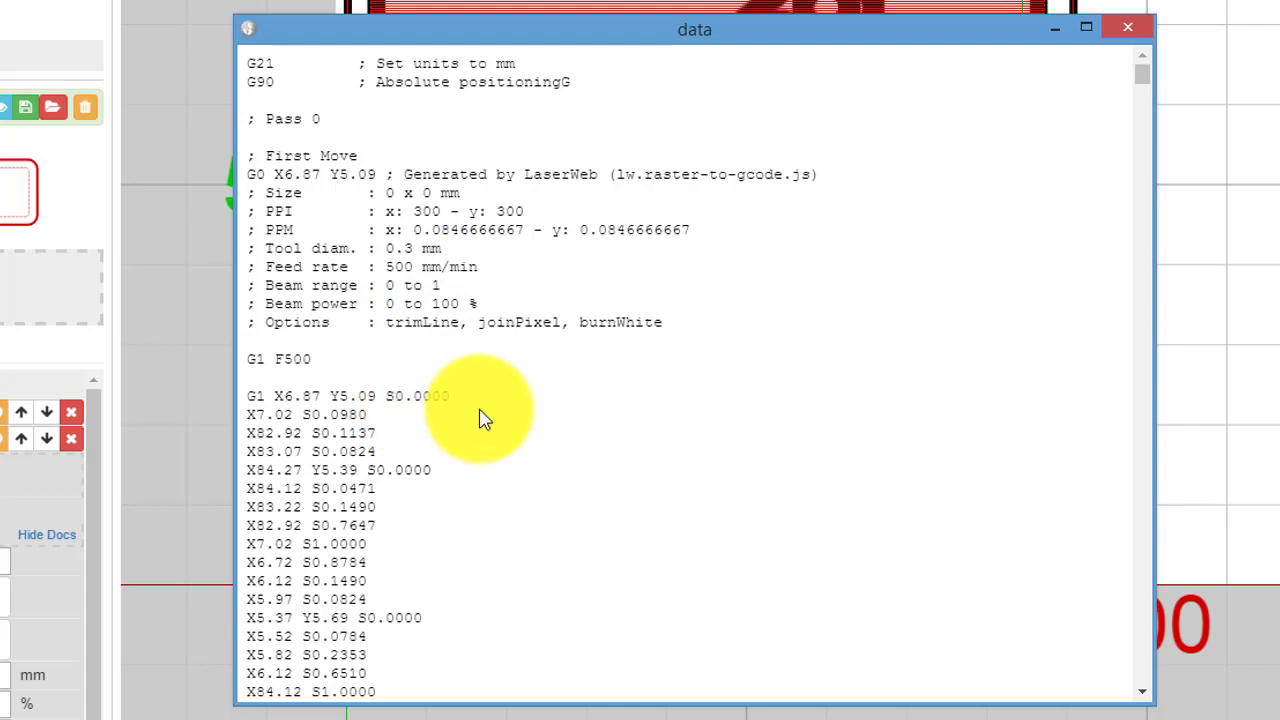
scroll(505, 430, "down", 4)
scroll(510, 432, "down", 4)
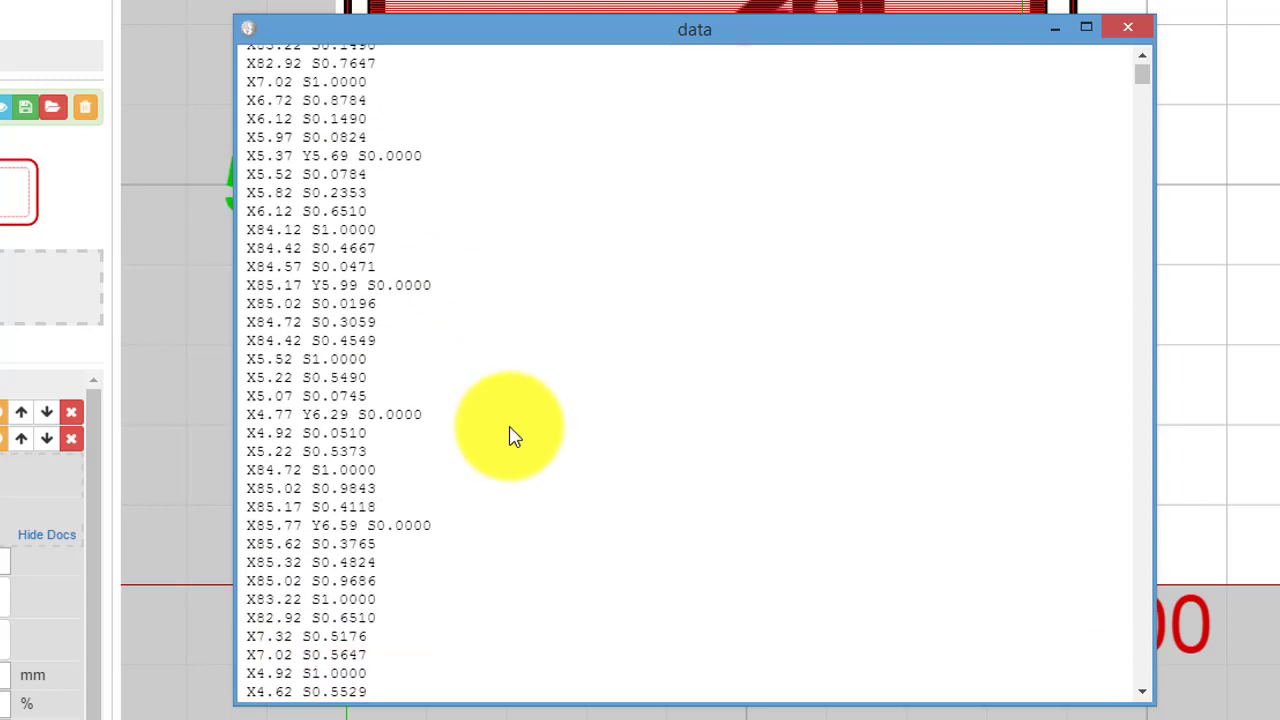
scroll(510, 436, "down", 2)
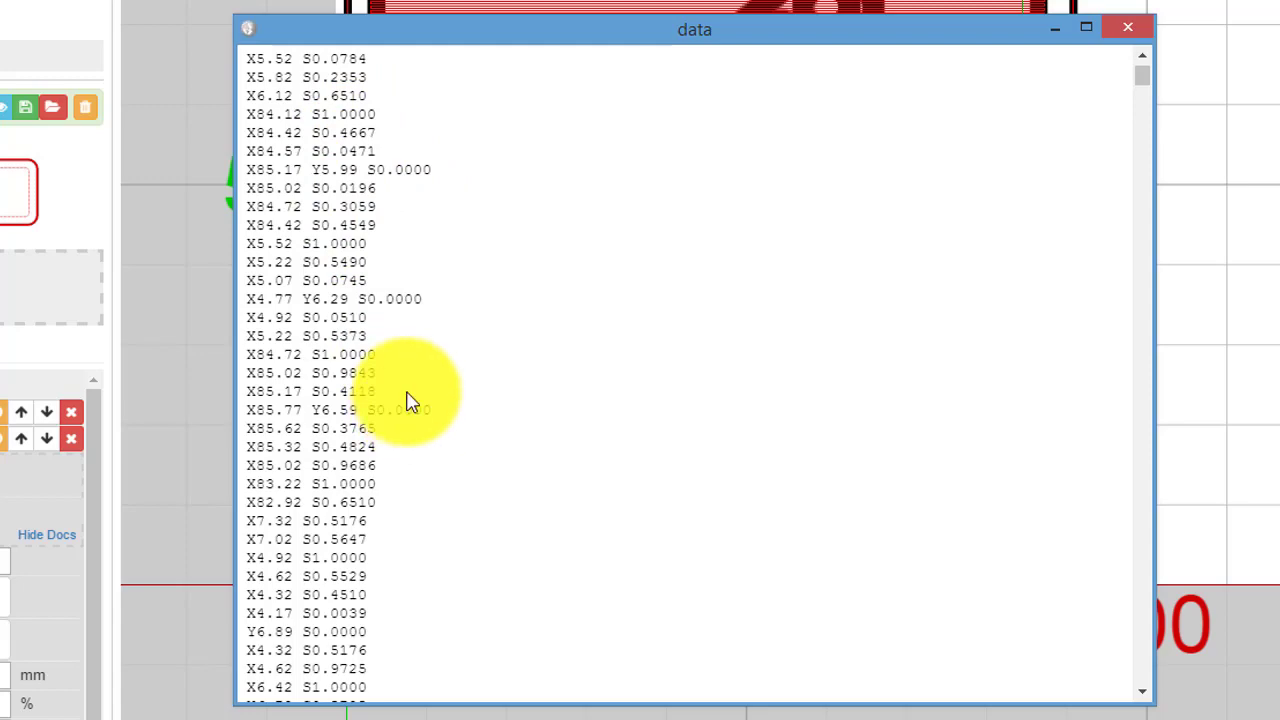
scroll(644, 360, "down", 8)
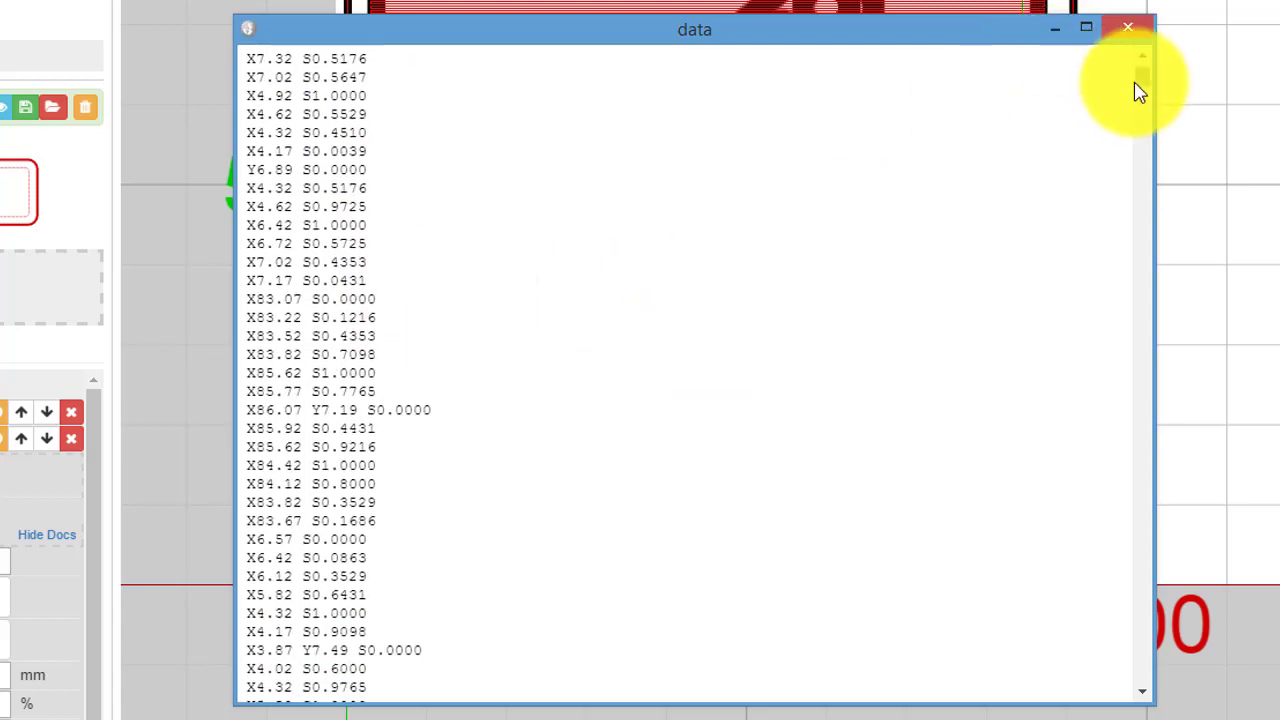
left_click_drag(1140, 80, 1108, 690)
scroll(911, 512, "up", 20)
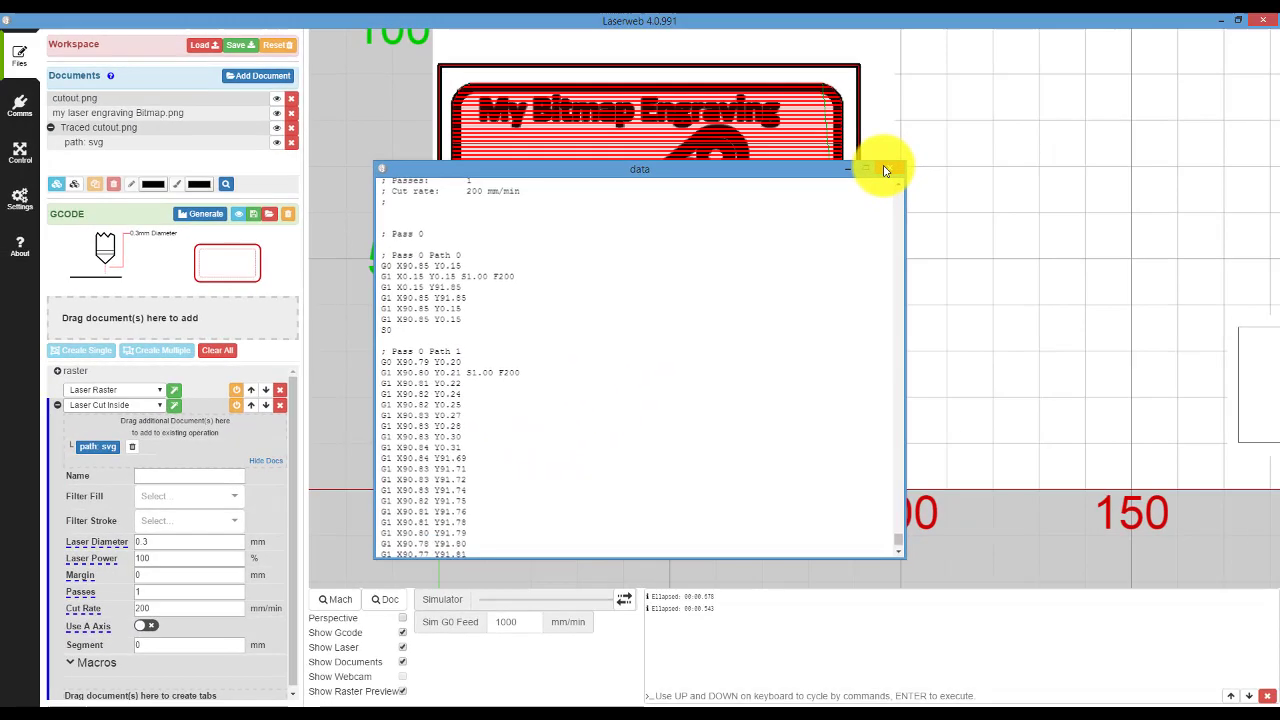
left_click(885, 170)
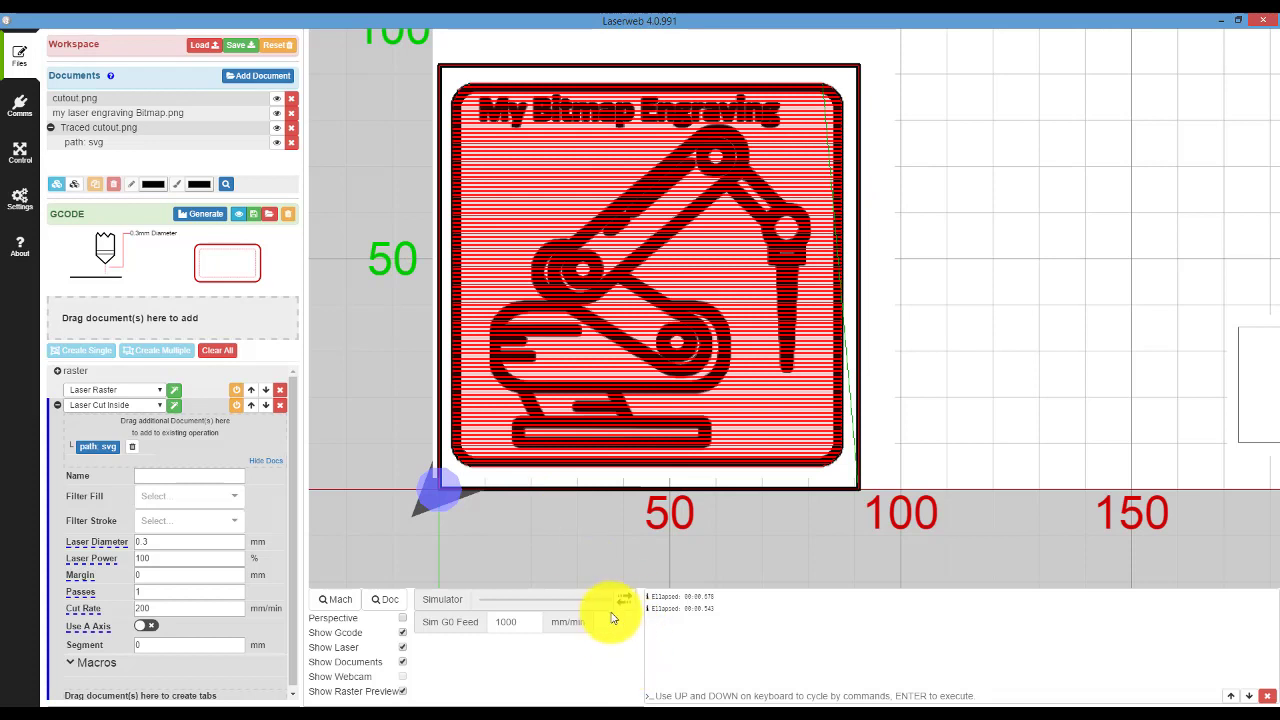
Step the simulator back partway through the outline cut, and show the machine controls for running the job
mouse_move(603, 603)
left_mouse_down()
mouse_move(449, 600)
mouse_move(614, 599)
left_mouse_up()
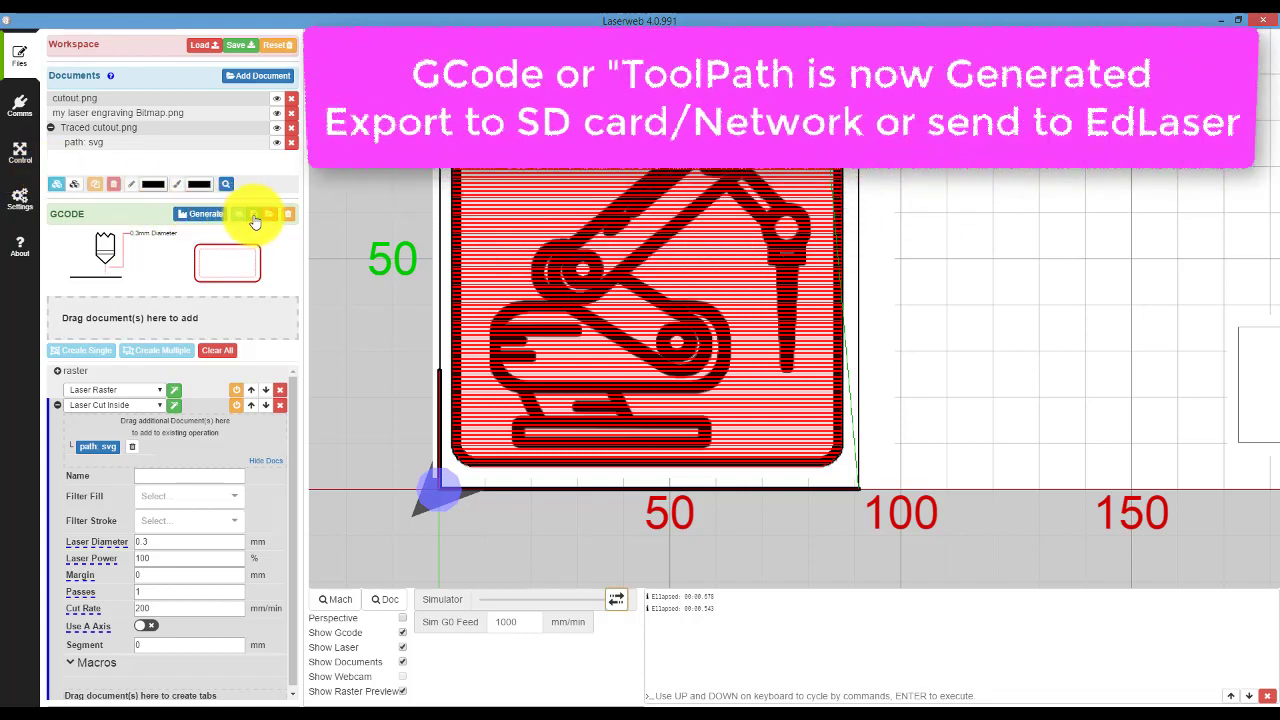
left_click(20, 150)
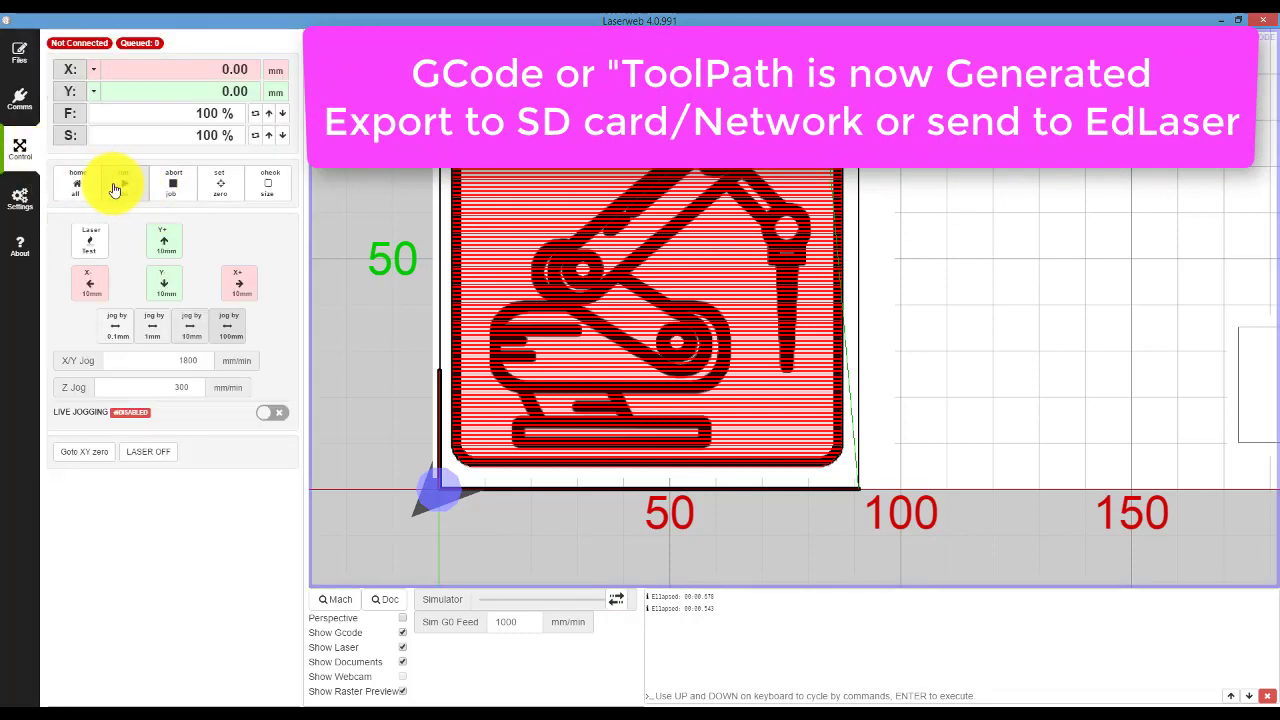